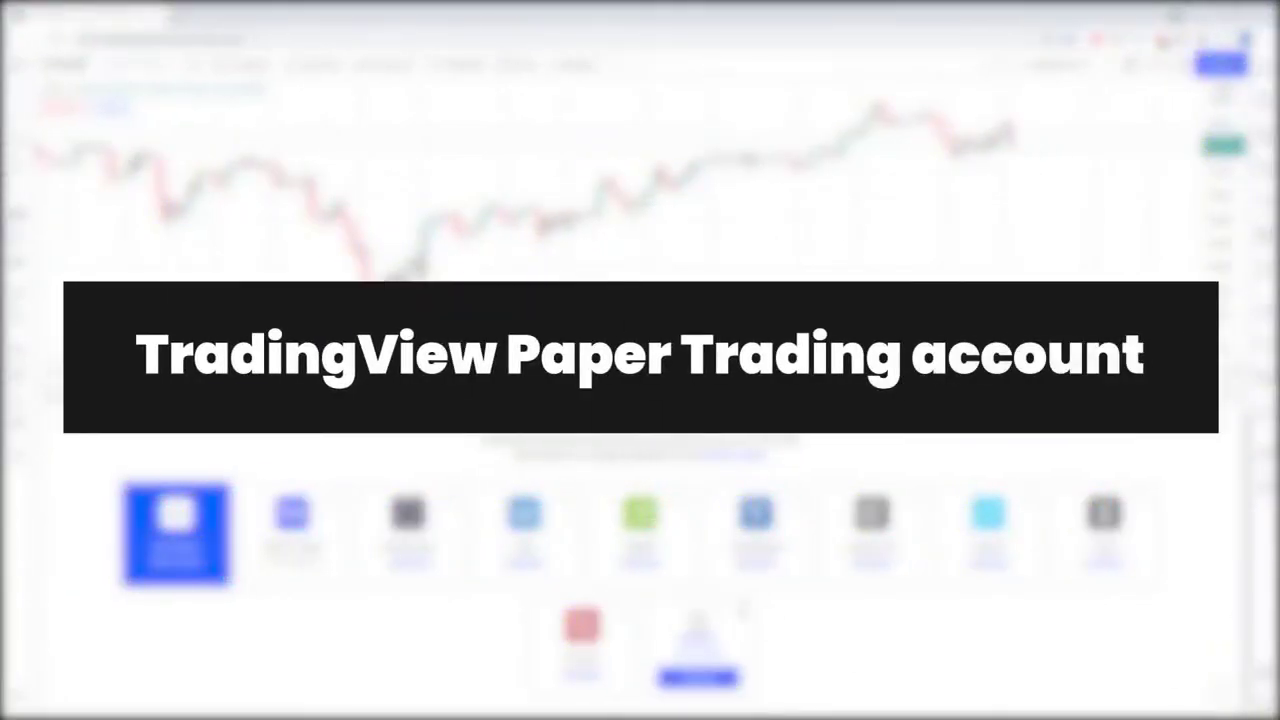
Open the Paper Trading connection dialog from its broker card in the Trading Panel
{"action": "mouse_move", "coordinate": [288, 568]}
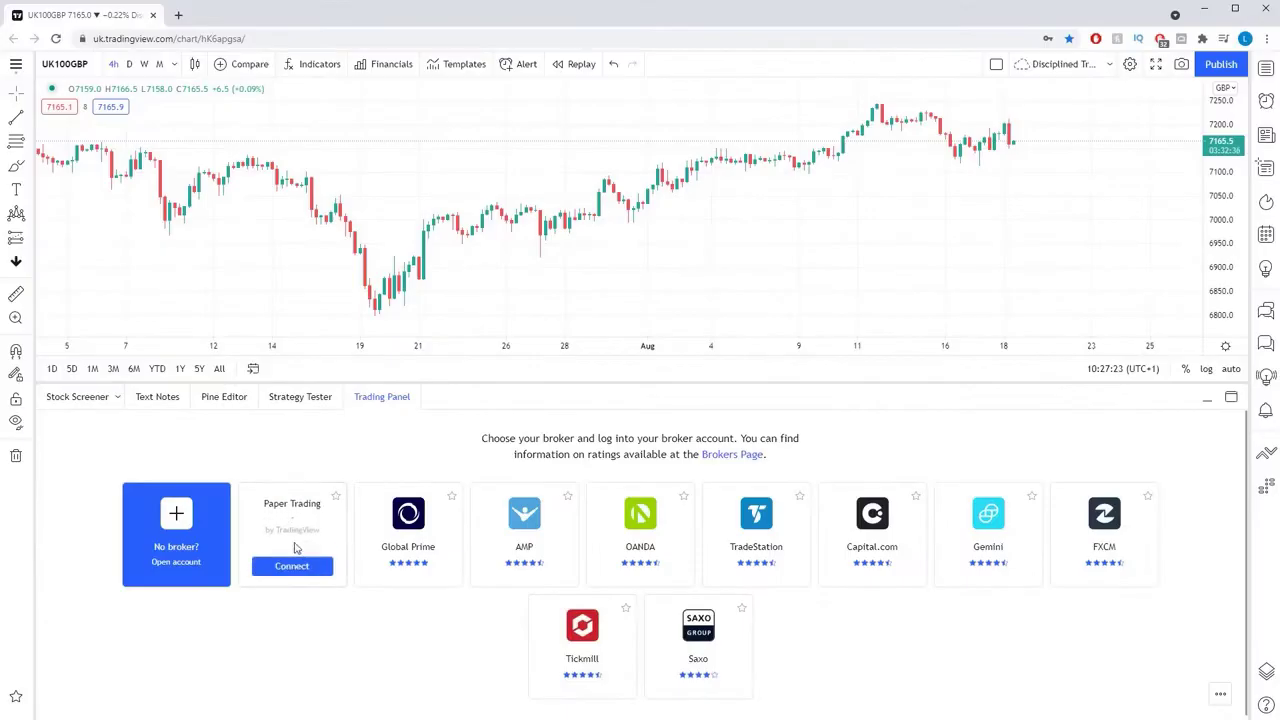
{"action": "left_click", "coordinate": [288, 567]}
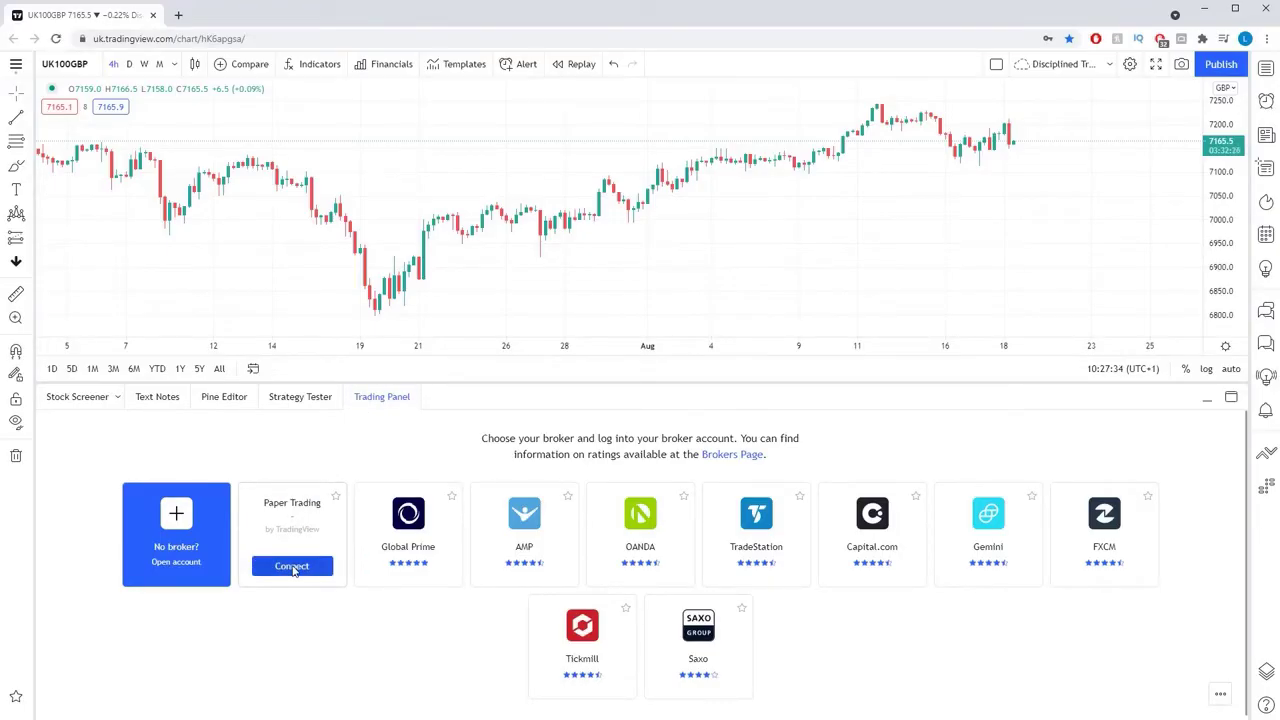
{"action": "left_click", "coordinate": [292, 567]}
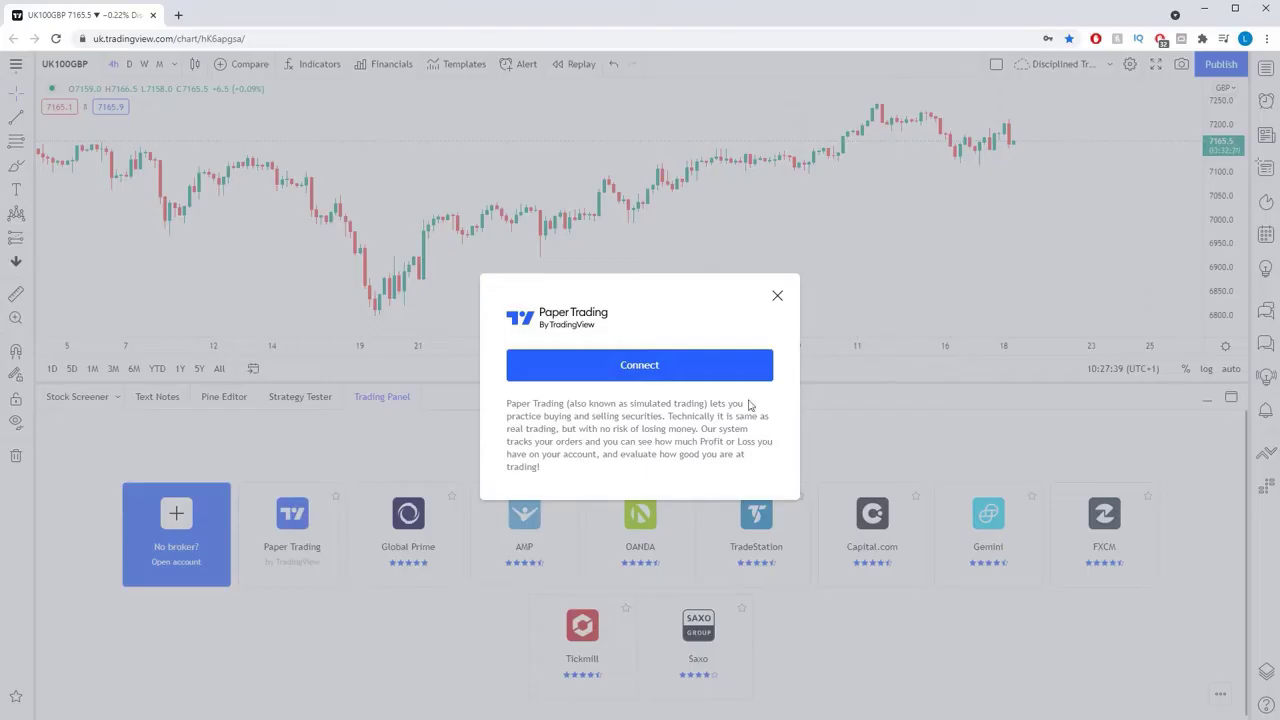
Connect Paper Trading (9 412.83 USD balance) and lower the panel divider to enlarge the chart
{"action": "left_click", "coordinate": [651, 367]}
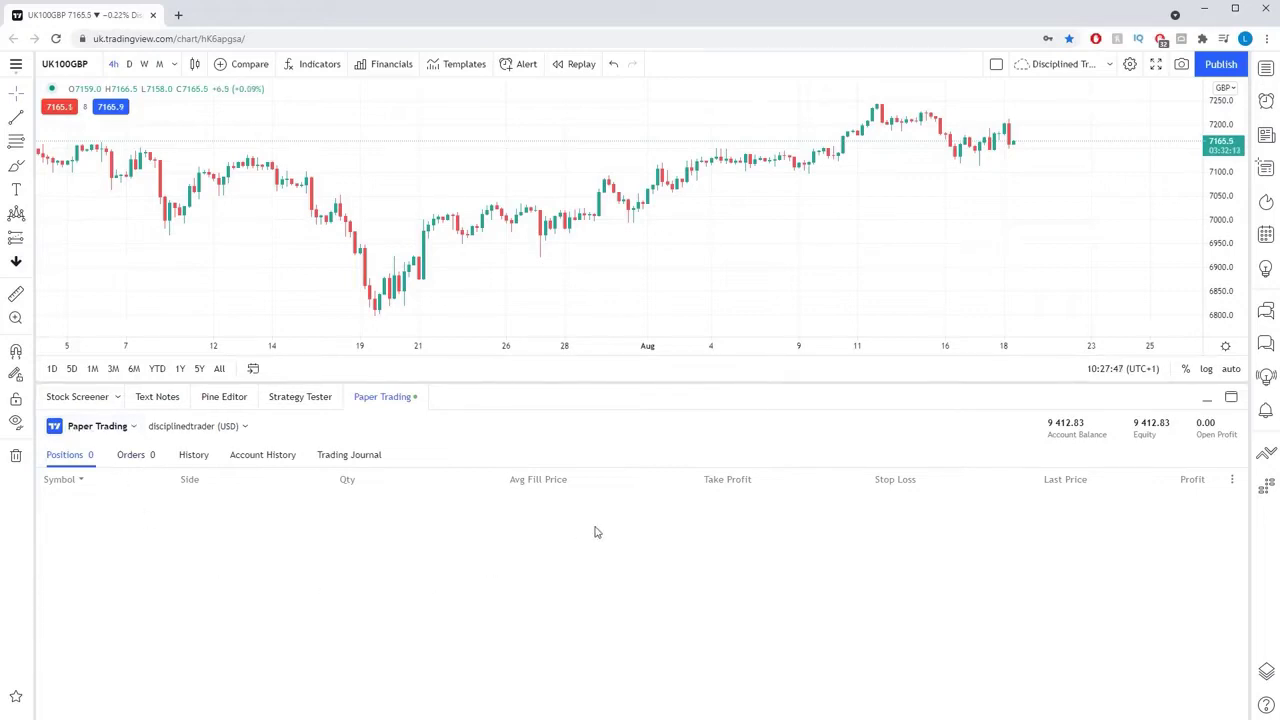
{"action": "left_click_drag", "start_coordinate": [617, 382], "coordinate": [609, 523]}
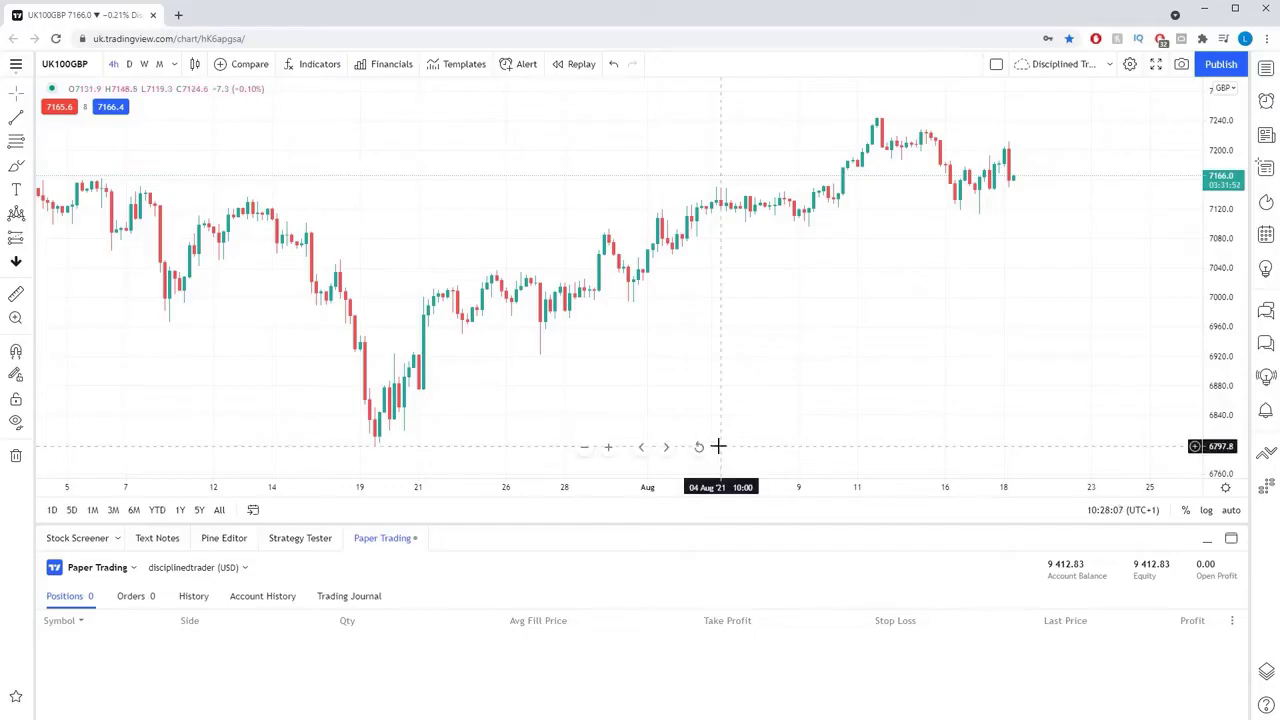
Create a UK100GBP buy limit order via the chart's right-click Trade menu
{"action": "left_click", "coordinate": [1265, 455]}
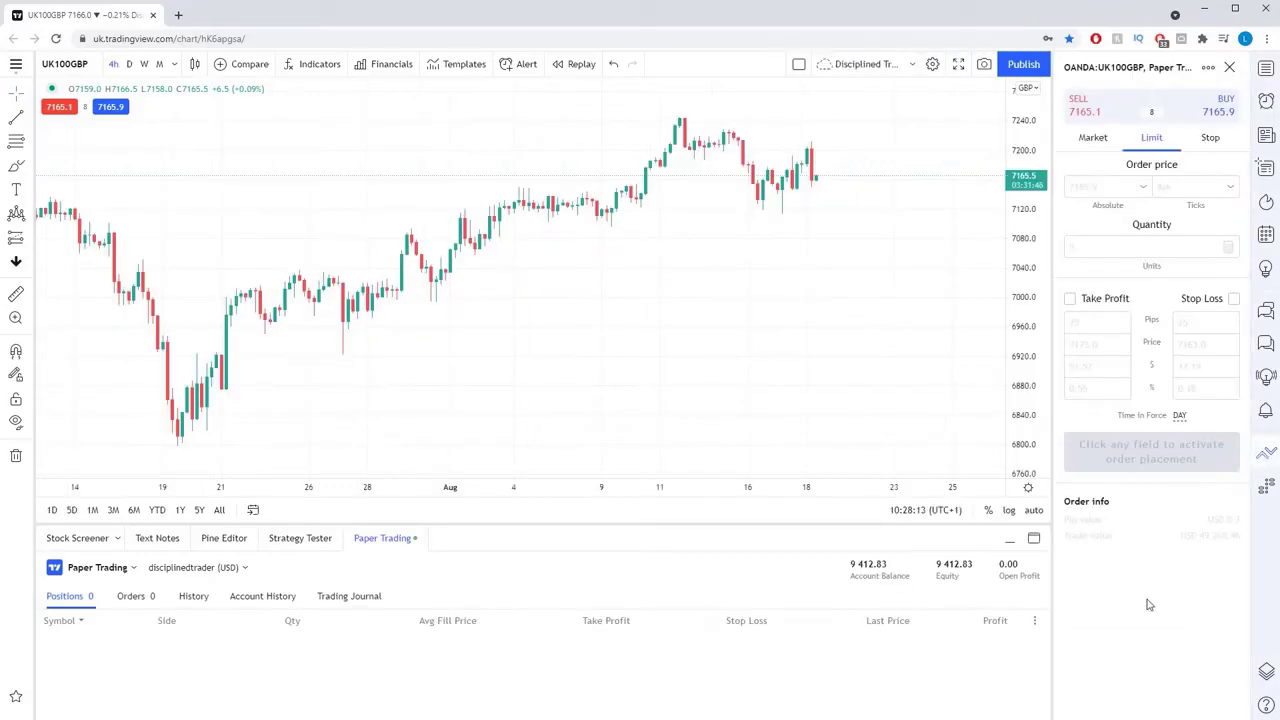
{"action": "left_click", "coordinate": [1265, 455]}
{"action": "right_click", "coordinate": [873, 313]}
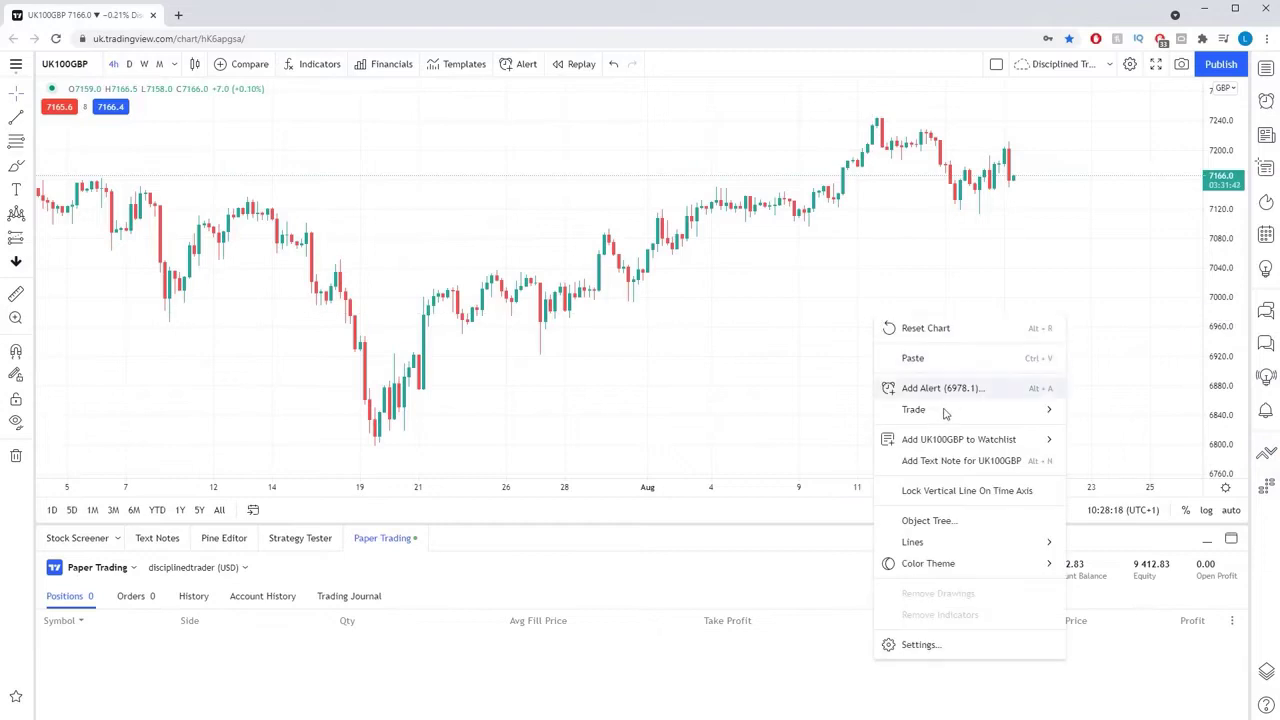
{"action": "mouse_move", "coordinate": [945, 412]}
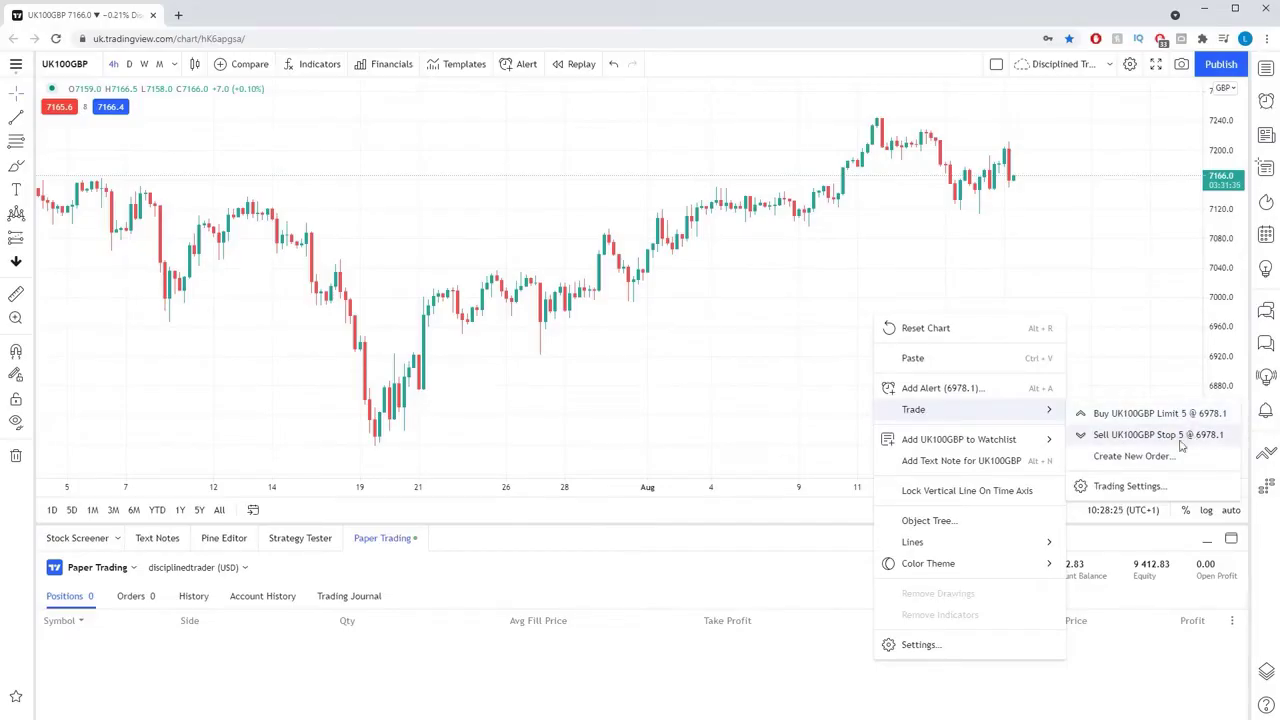
{"action": "left_click", "coordinate": [1135, 457]}
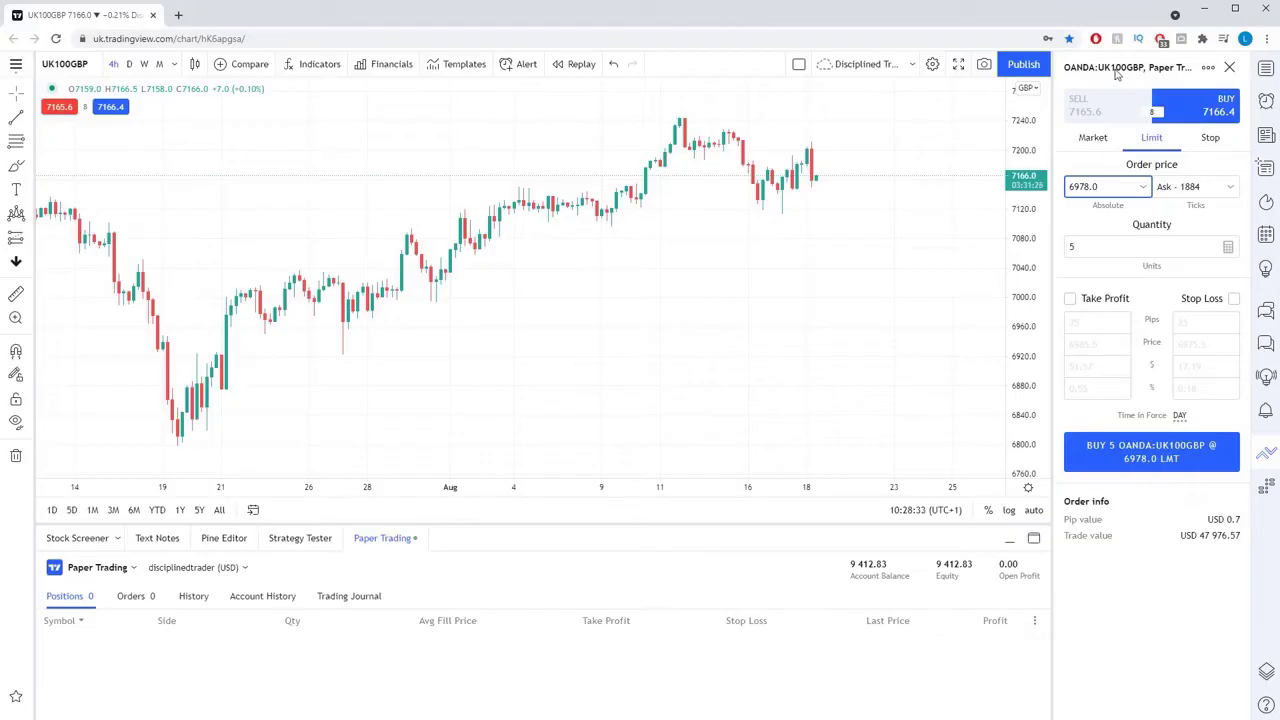
{"action": "left_click", "coordinate": [1266, 68]}
Switch to EURNZD from the watchlist and make the order a Market order
{"action": "left_click", "coordinate": [1085, 121]}
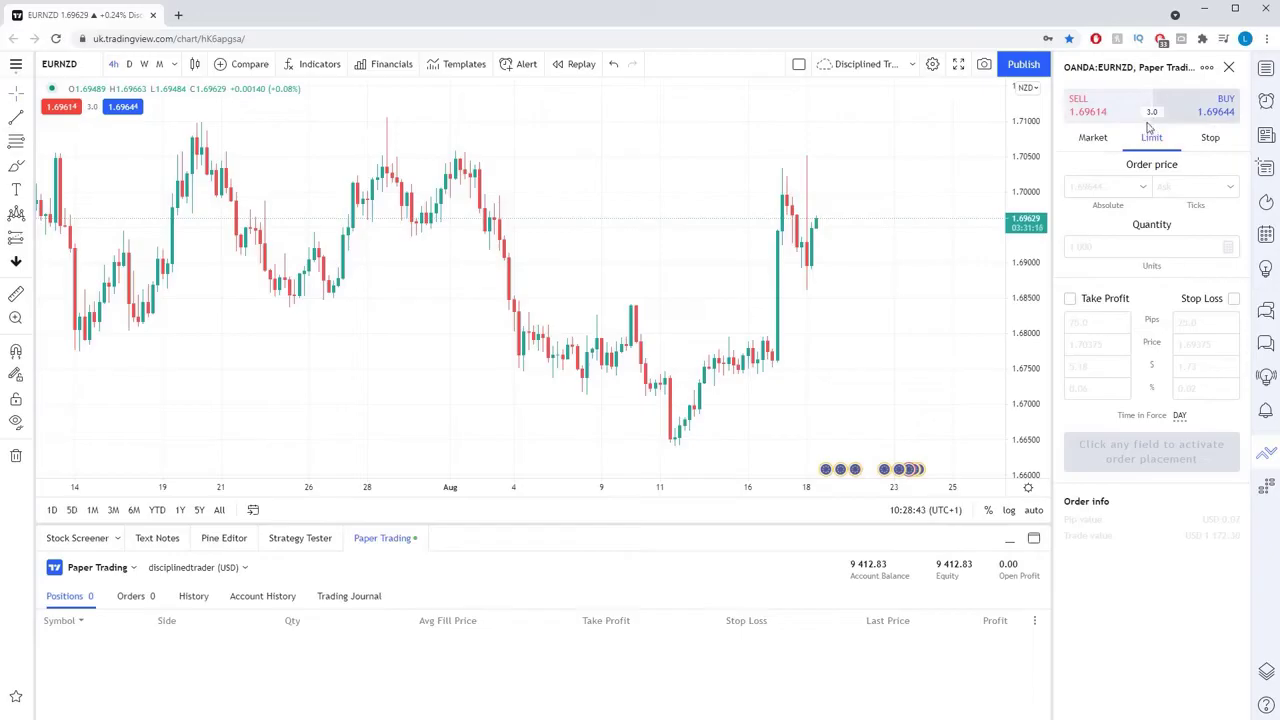
{"action": "left_click", "coordinate": [1098, 140]}
{"action": "left_click", "coordinate": [1152, 140]}
{"action": "left_click", "coordinate": [1212, 140]}
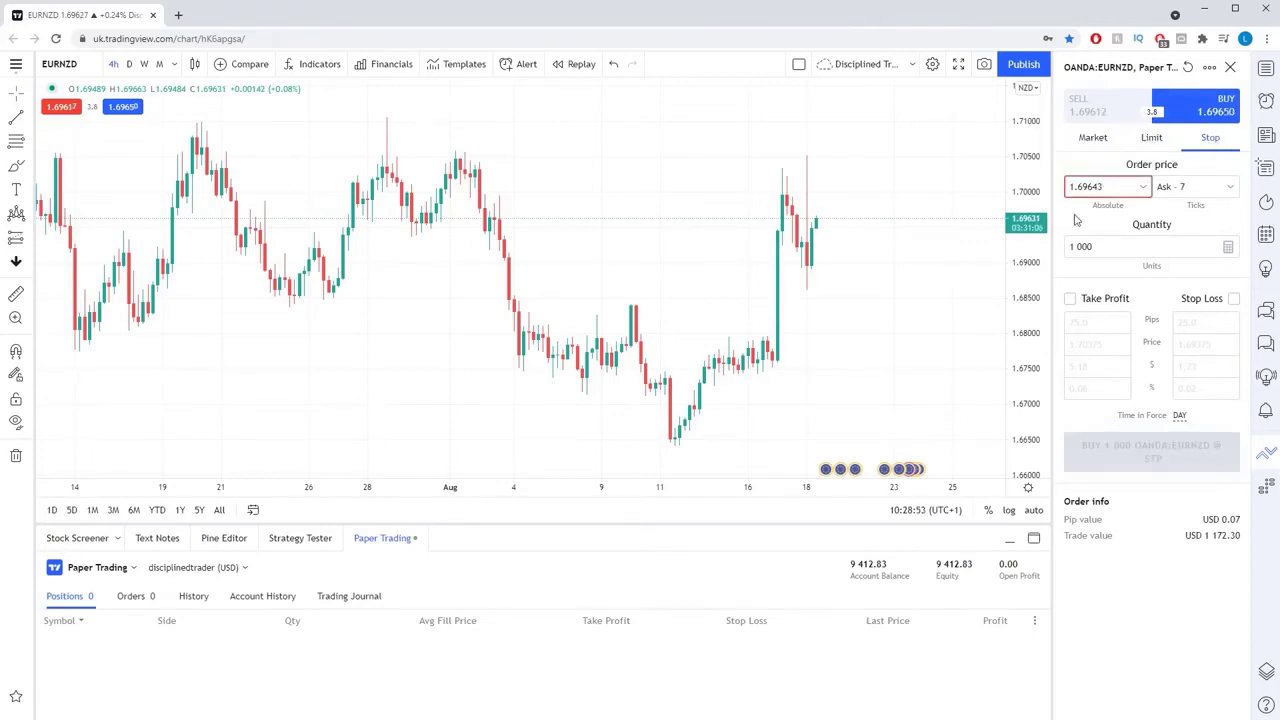
{"action": "left_click", "coordinate": [1155, 140]}
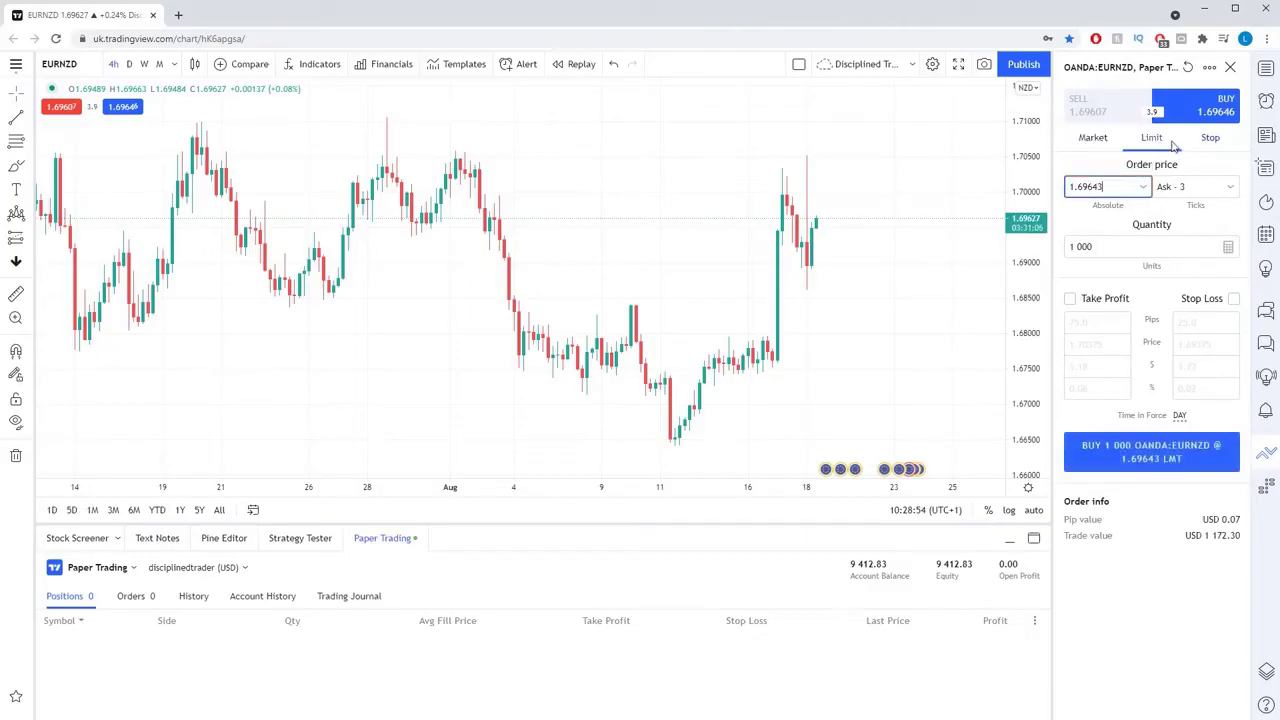
{"action": "left_click", "coordinate": [1094, 140]}
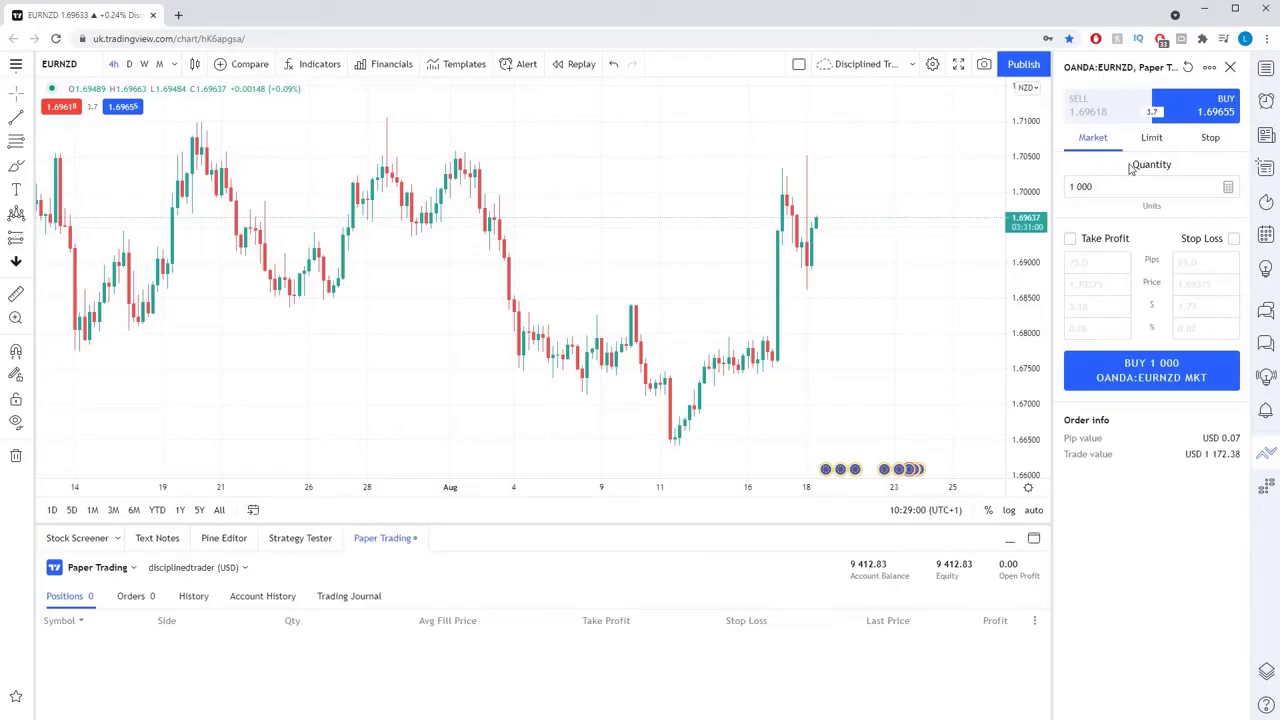
Set the quantity to 10 000 units and enable a 75-pip take profit
{"action": "left_click", "coordinate": [1109, 186]}
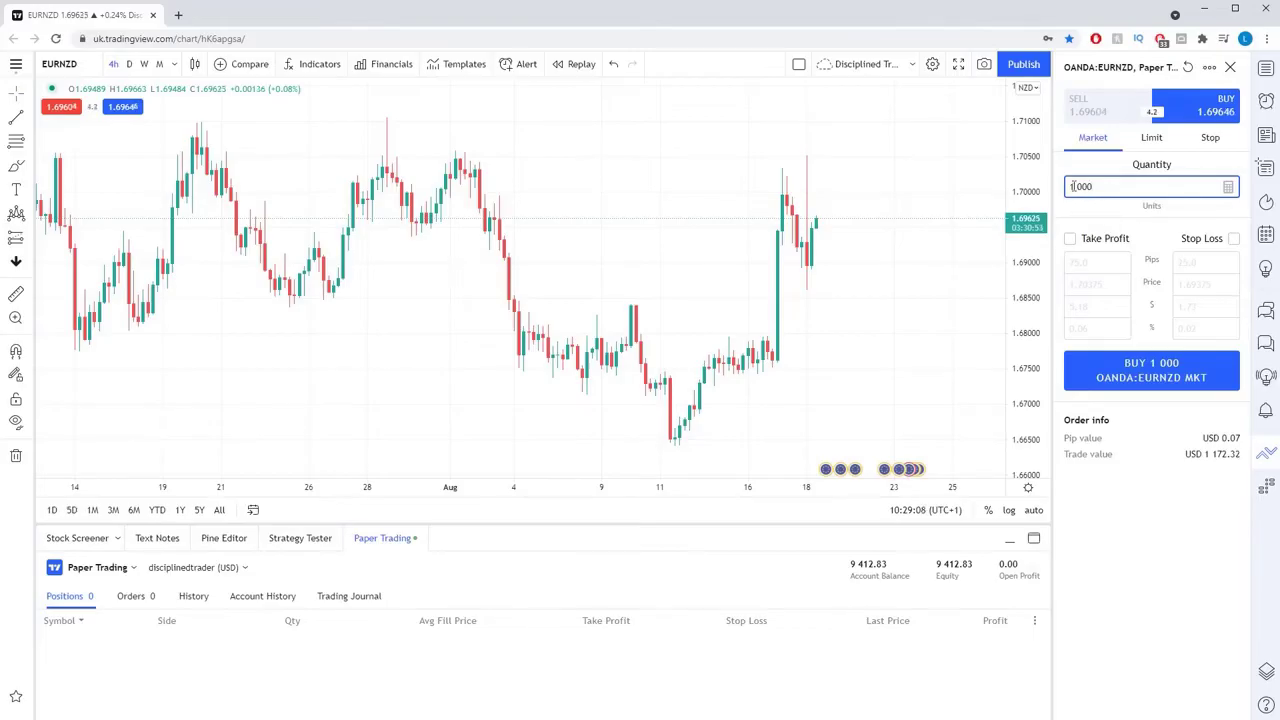
{"action": "type", "text": "0"}
{"action": "left_click", "coordinate": [1115, 214]}
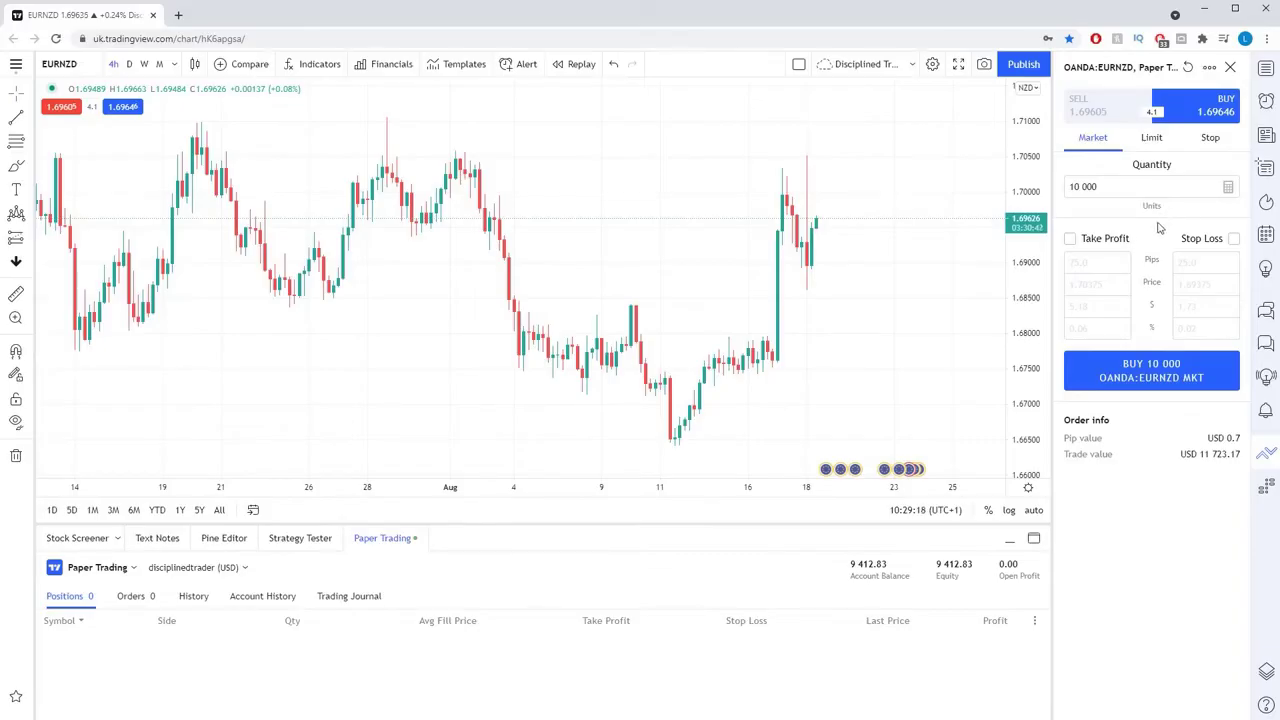
{"action": "left_click", "coordinate": [1070, 239]}
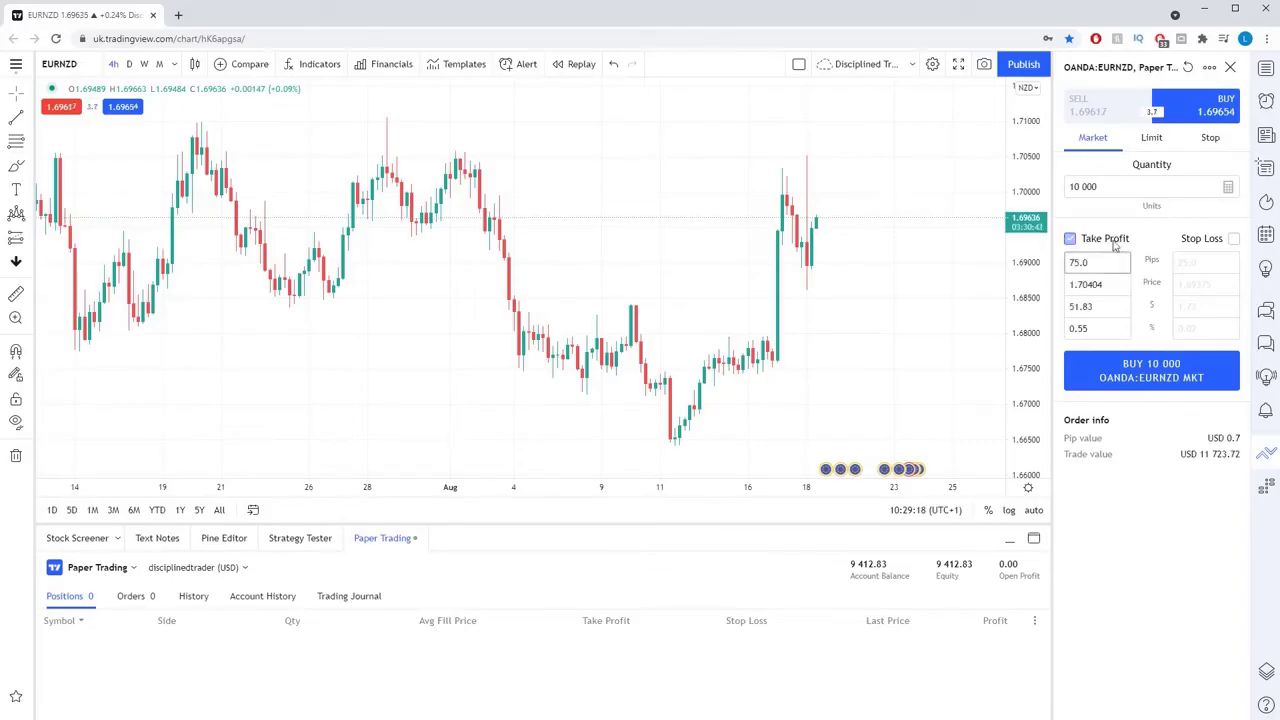
Enable a 25-pip stop loss and compare take profit as pips, price, dollars and percent
{"action": "left_click", "coordinate": [1234, 240]}
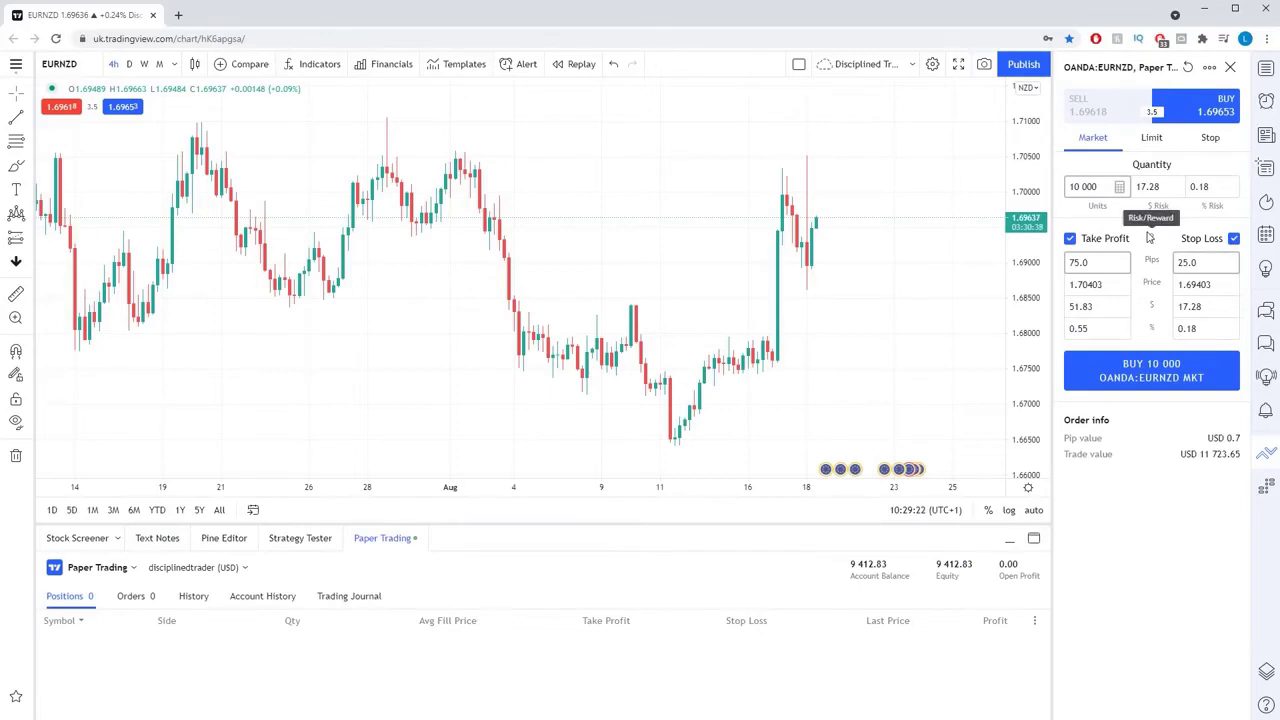
{"action": "left_click", "coordinate": [1101, 262]}
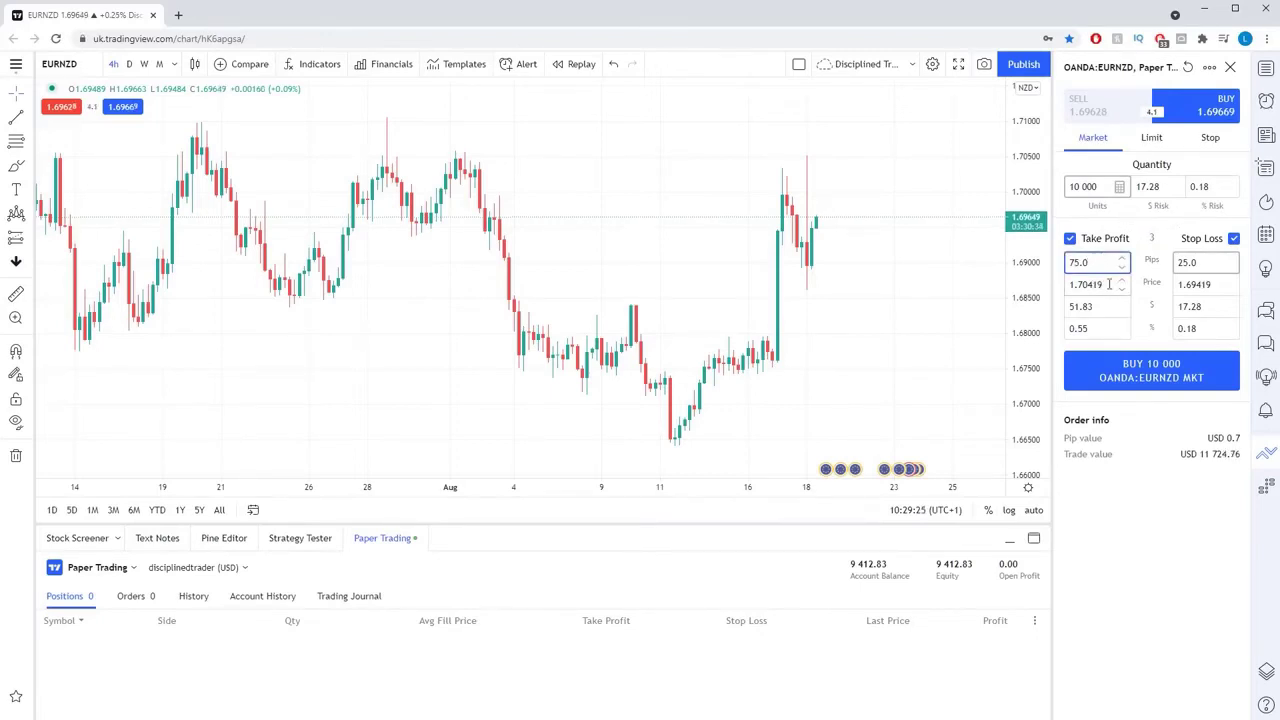
{"action": "left_click", "coordinate": [1108, 284]}
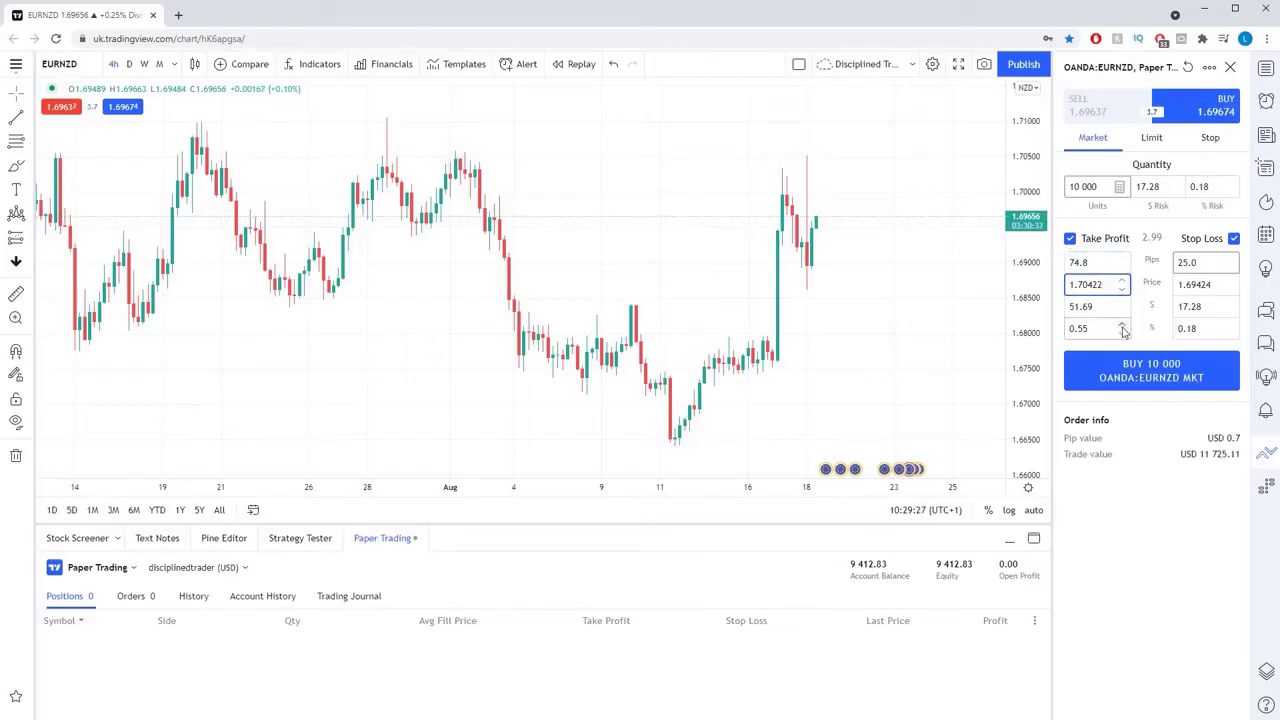
{"action": "left_click", "coordinate": [1101, 306]}
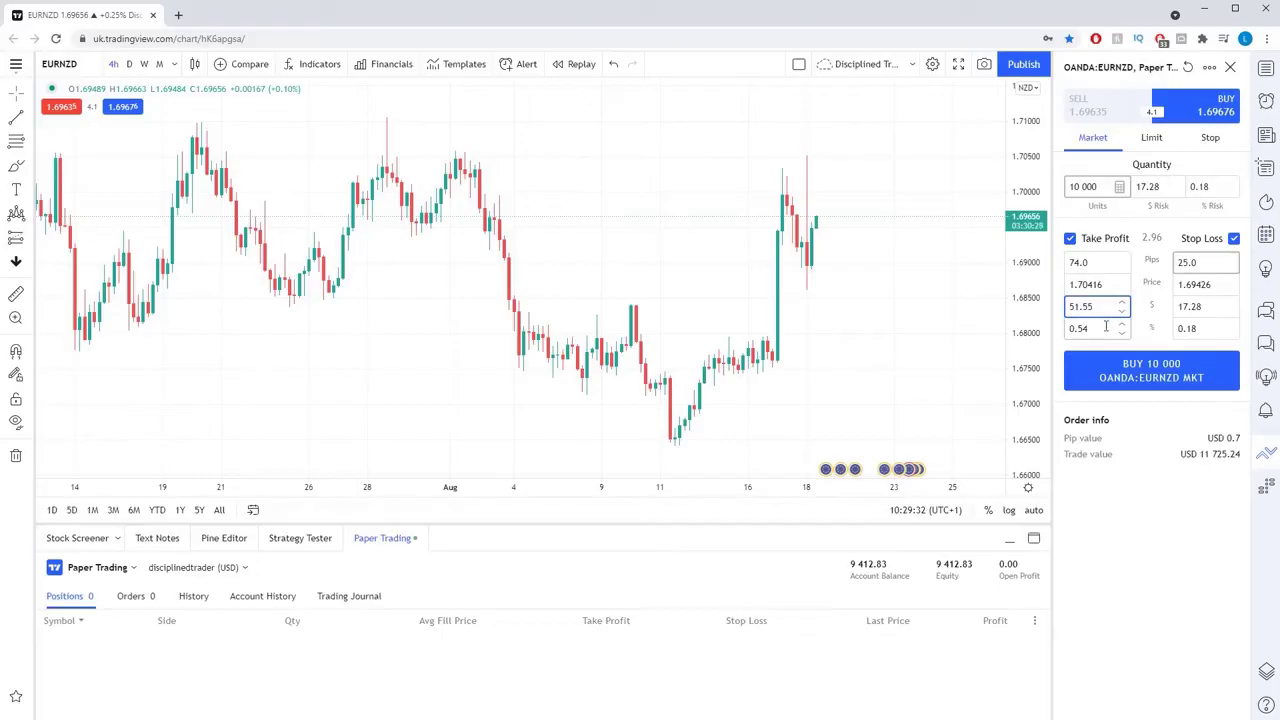
{"action": "left_click", "coordinate": [1115, 328]}
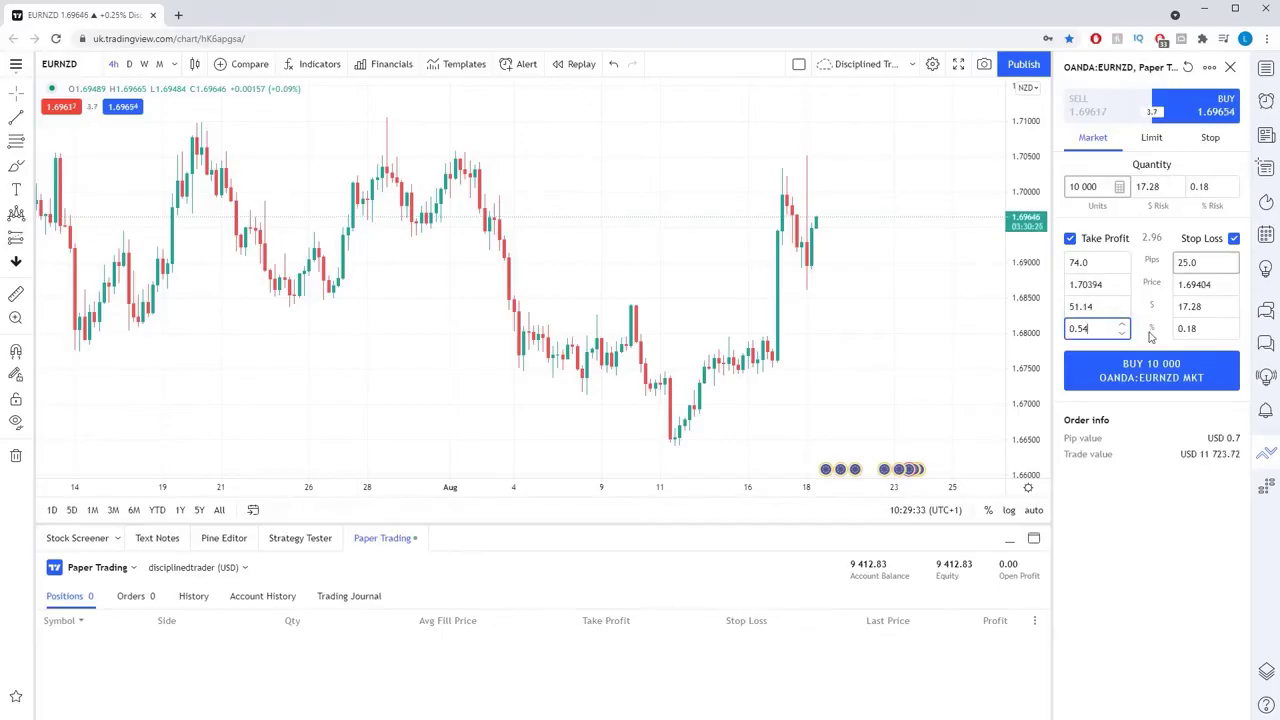
{"action": "left_click", "coordinate": [1078, 264]}
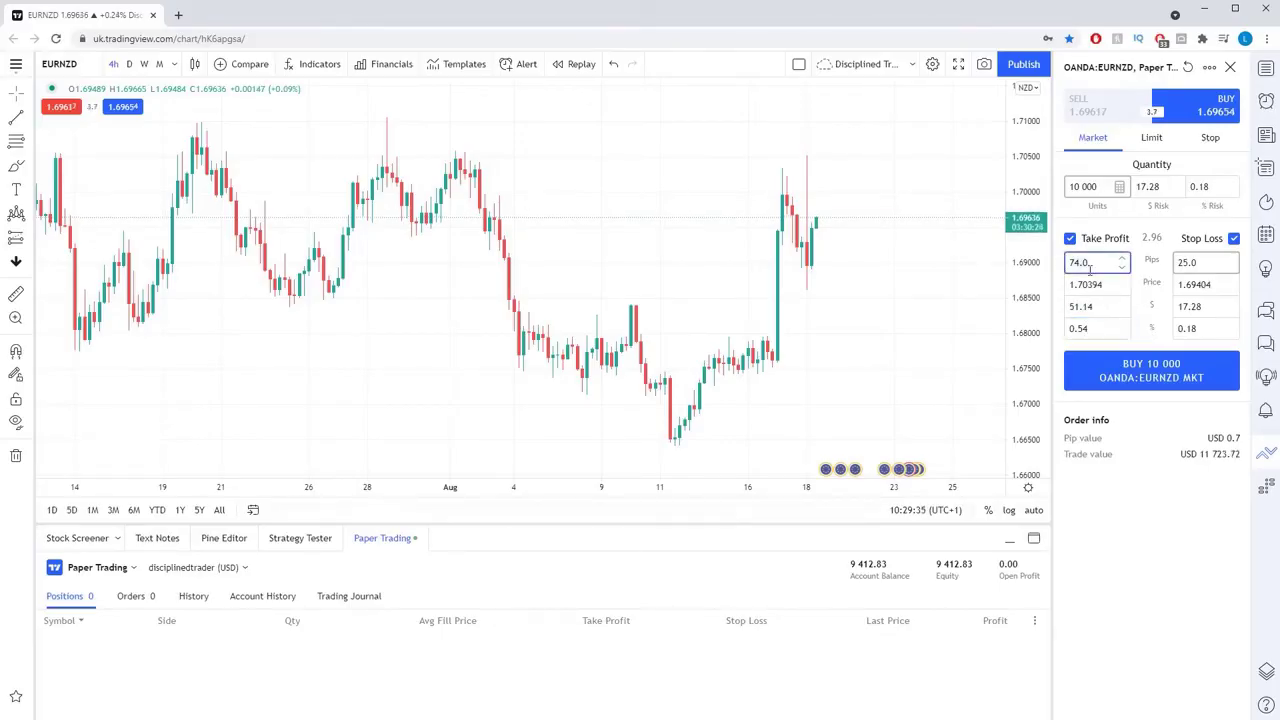
Set take profit to 100 pips and place the 10 000-unit EURNZD market buy
{"action": "double_click", "coordinate": [1089, 264]}
{"action": "type", "text": "100"}
{"action": "left_click", "coordinate": [1147, 228]}
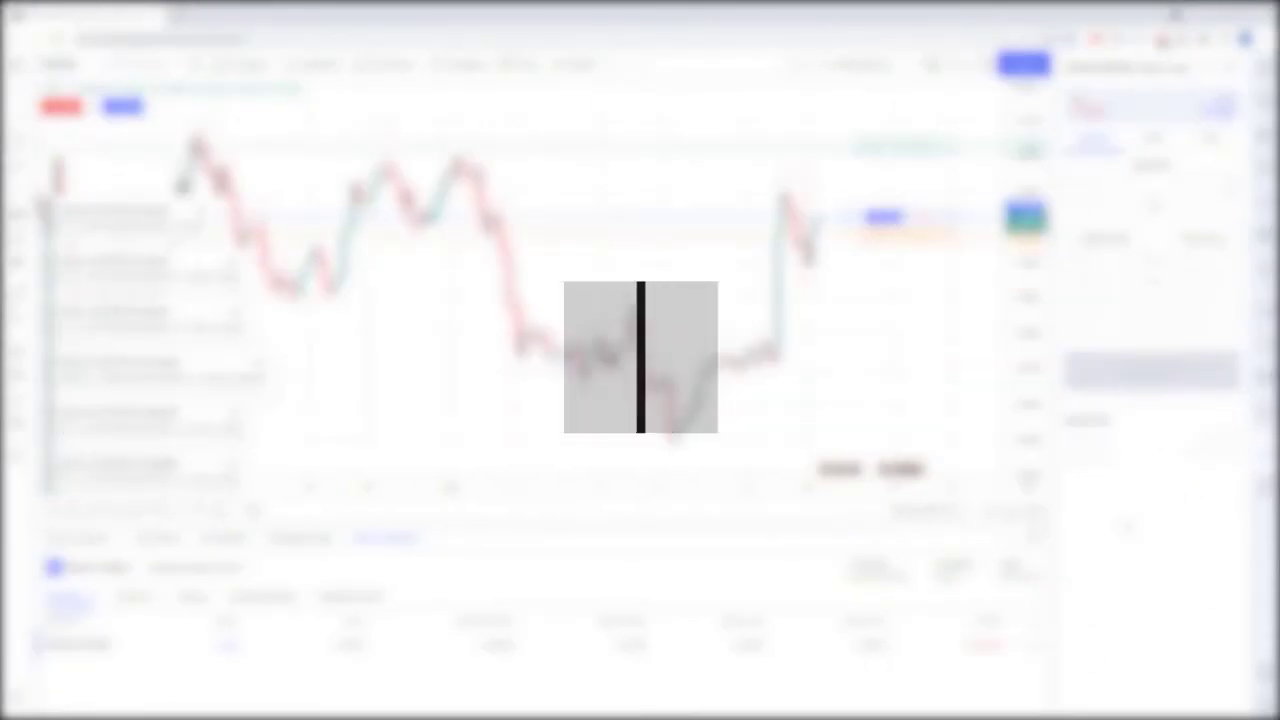
{"action": "left_click", "coordinate": [1228, 67]}
{"action": "left_click", "coordinate": [390, 537]}
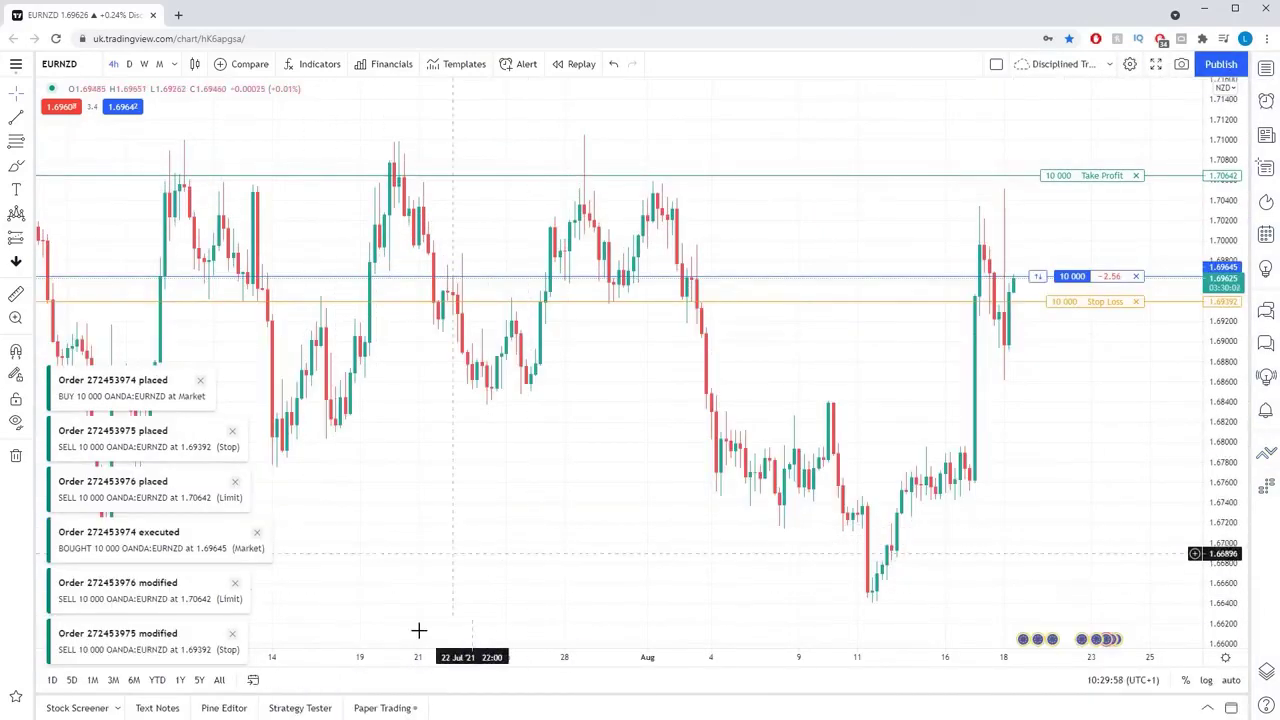
{"action": "left_click", "coordinate": [395, 708]}
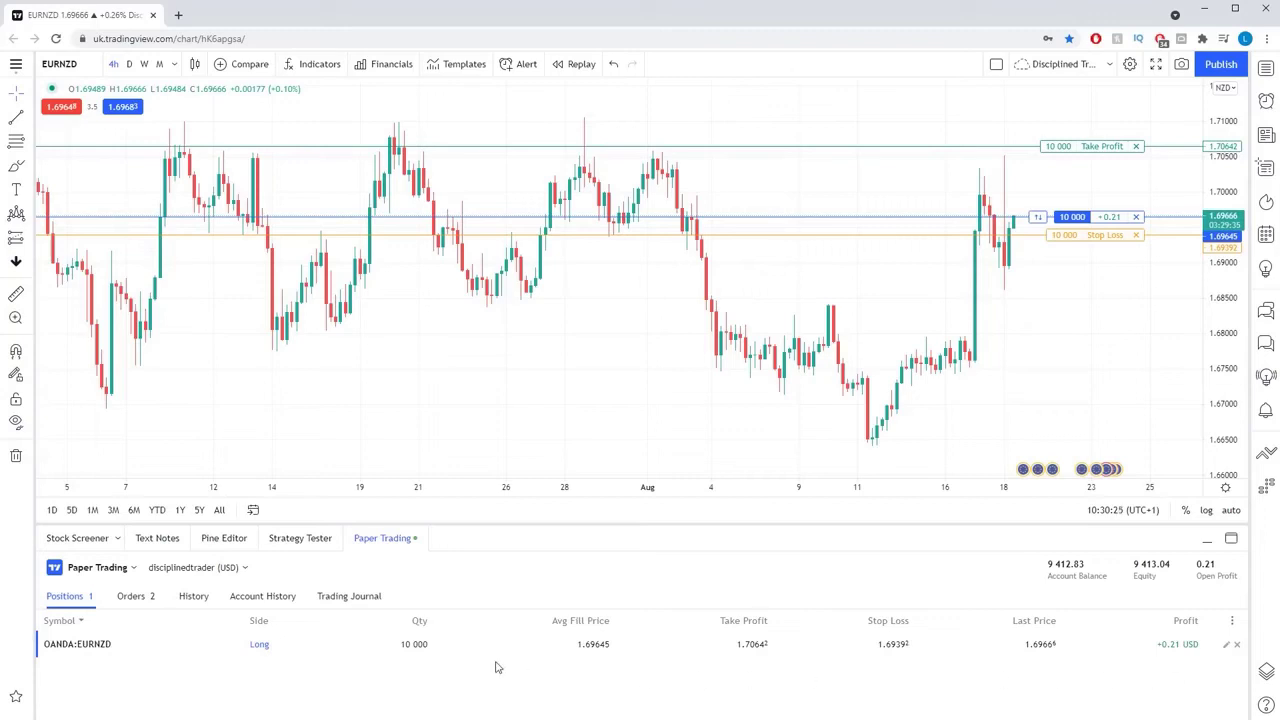
Review working orders in an enlarged Orders tab, then edit the EURNZD position's protection
{"action": "left_click", "coordinate": [138, 597]}
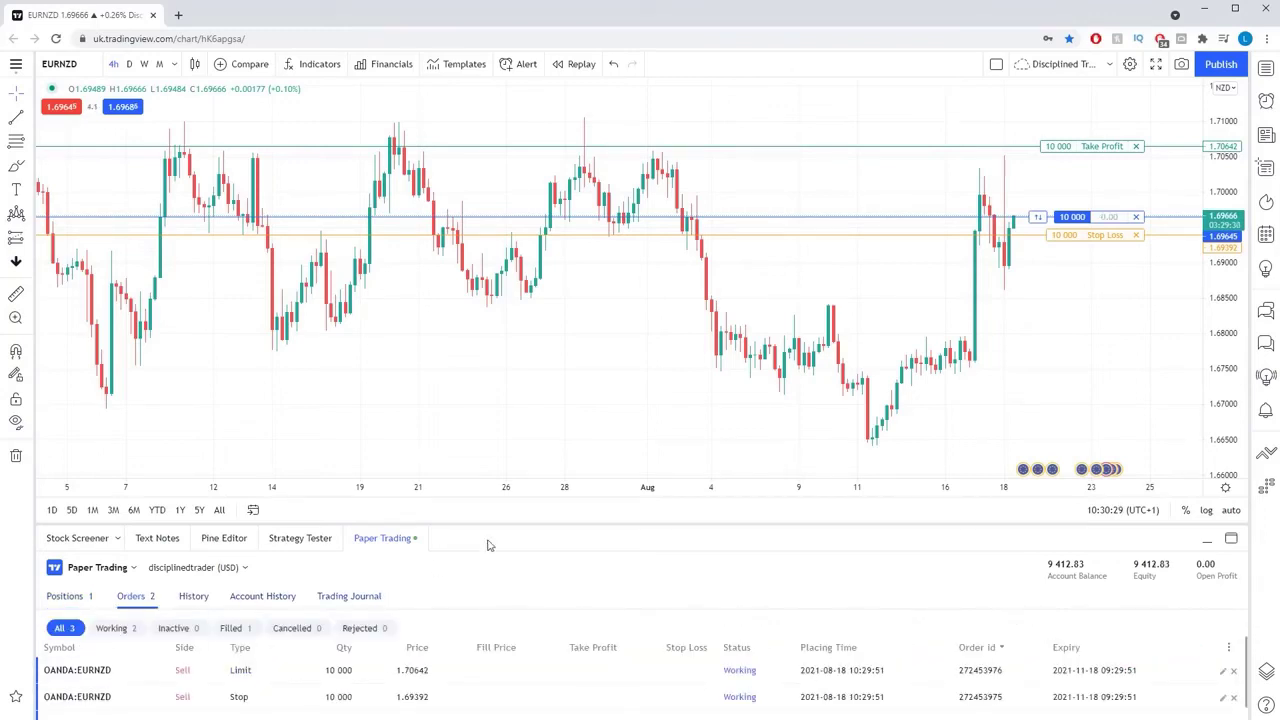
{"action": "left_click_drag", "start_coordinate": [496, 526], "coordinate": [505, 490]}
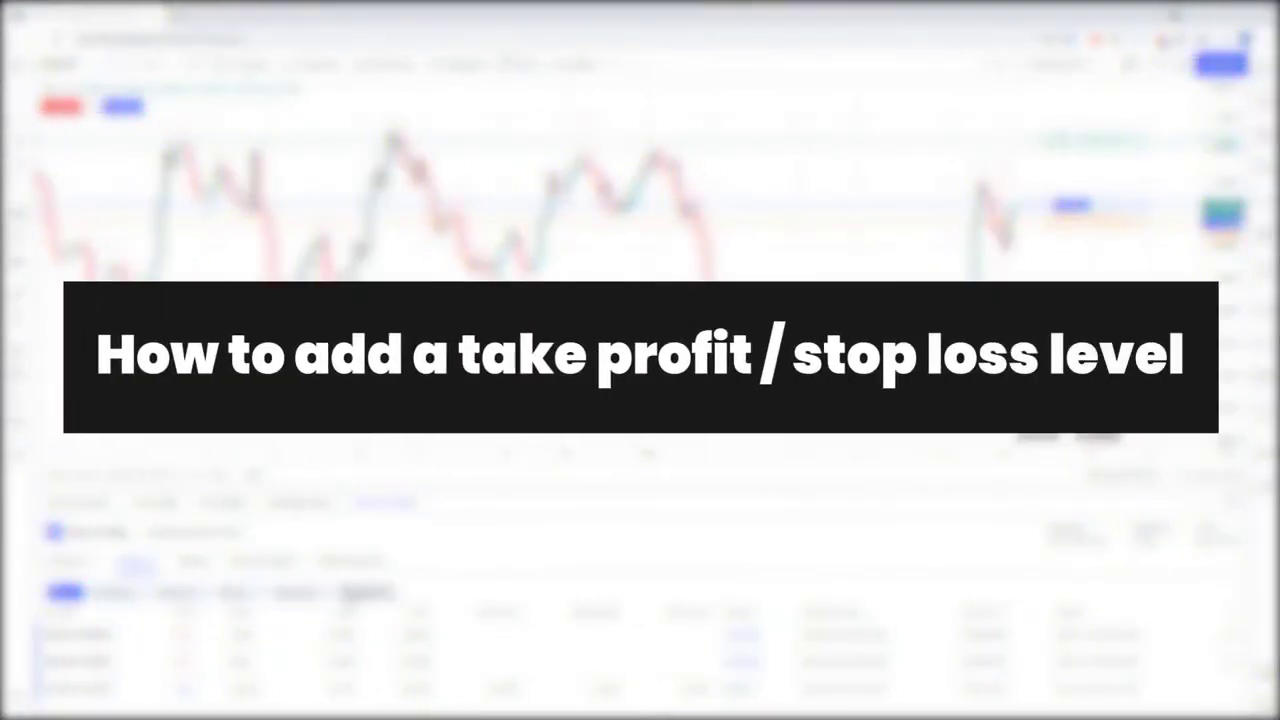
{"action": "left_click", "coordinate": [76, 564]}
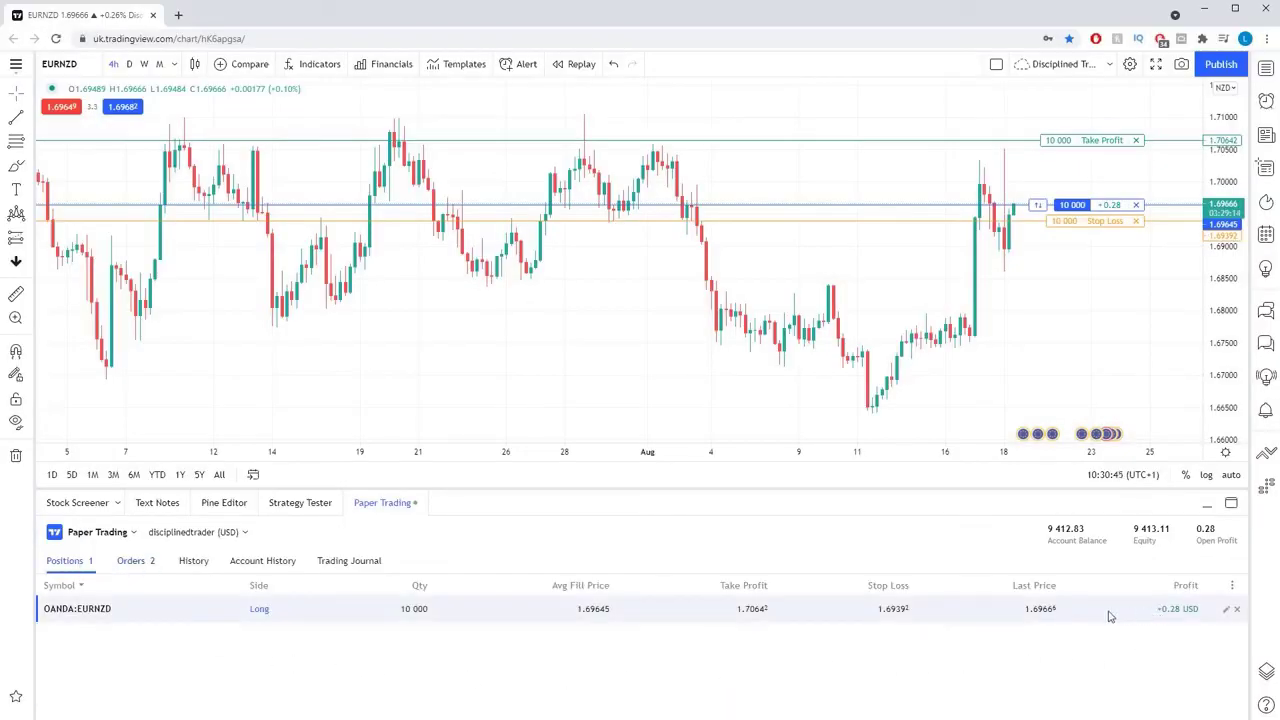
{"action": "left_click", "coordinate": [1226, 610]}
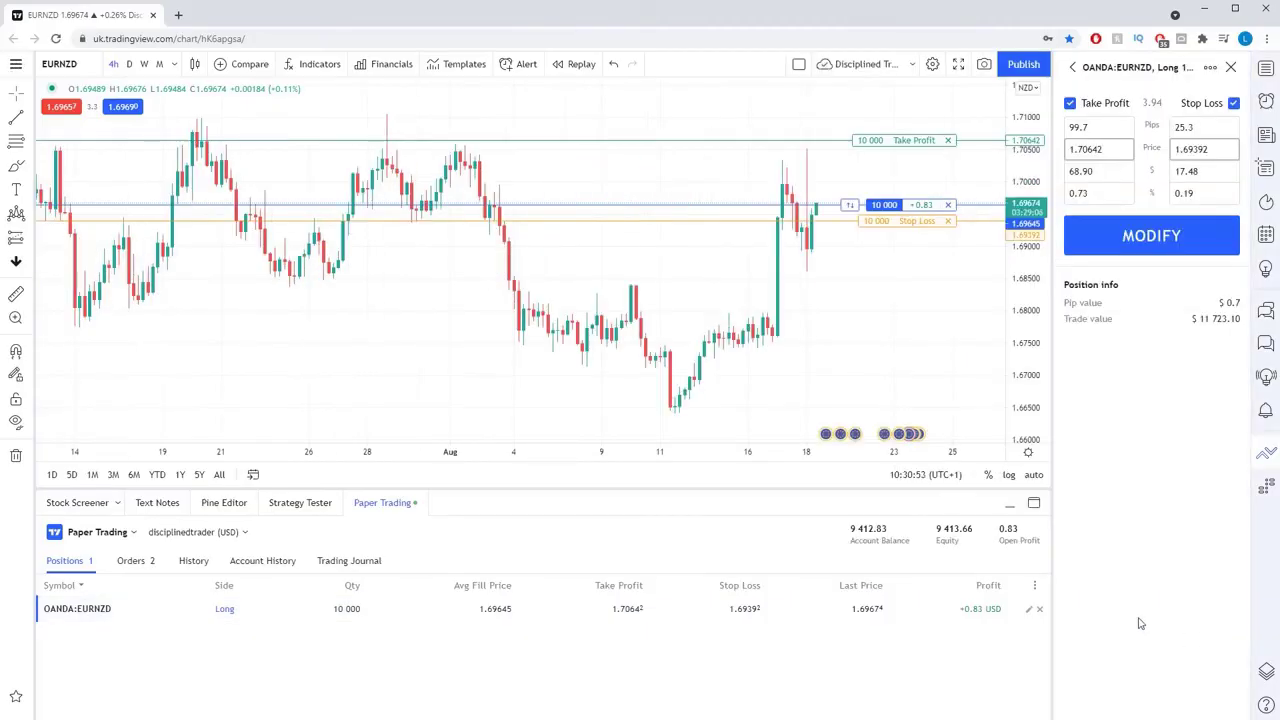
{"action": "left_click", "coordinate": [1231, 68]}
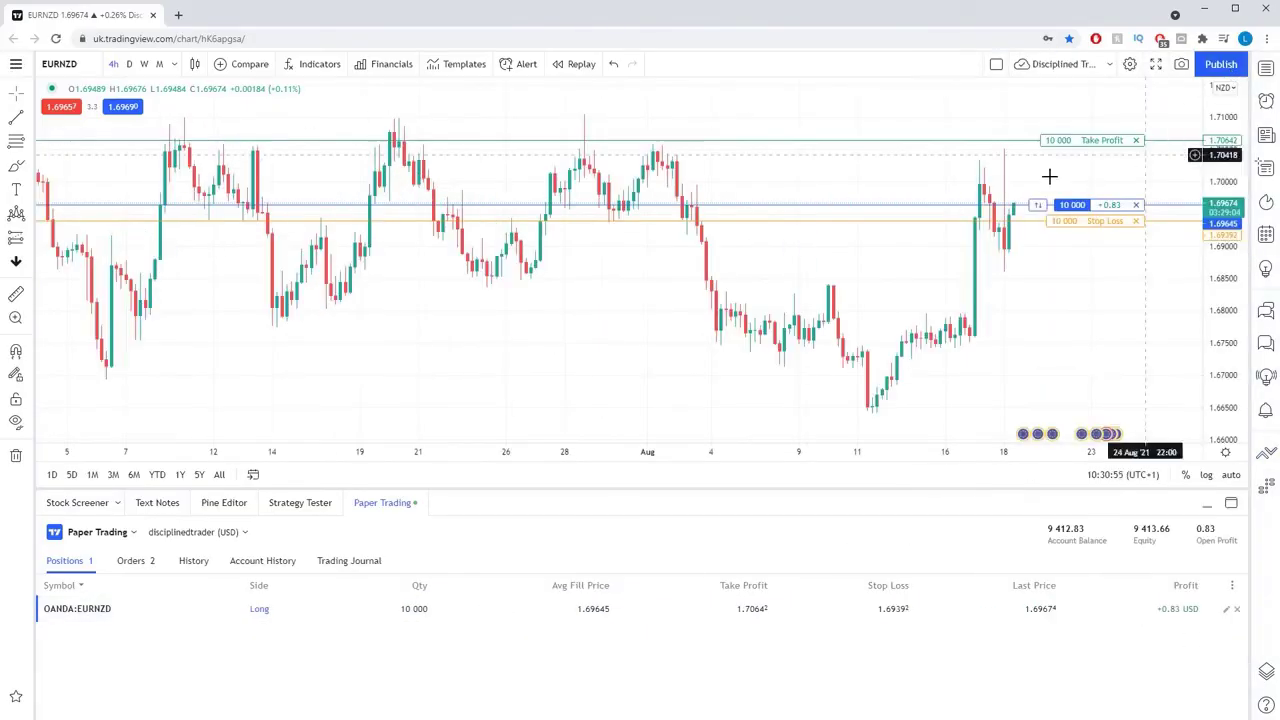
{"action": "double_click", "coordinate": [903, 210]}
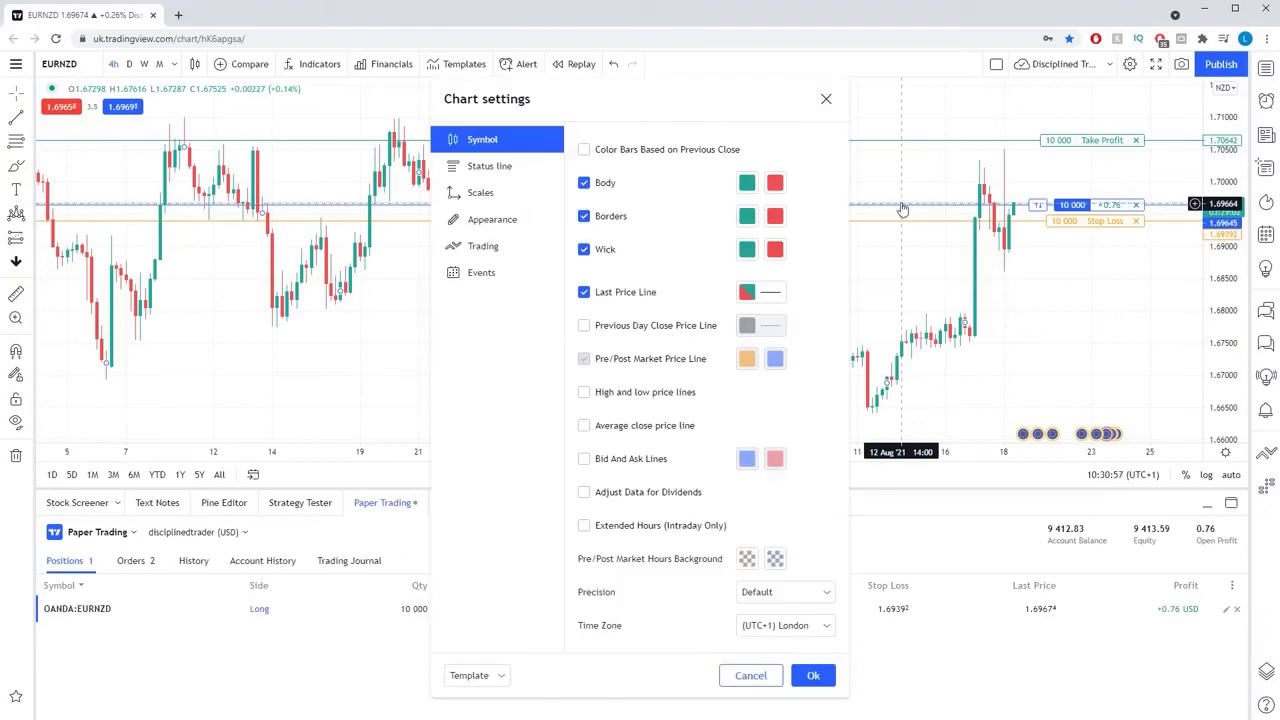
{"action": "key", "text": "Escape"}
{"action": "left_click", "coordinate": [1074, 213]}
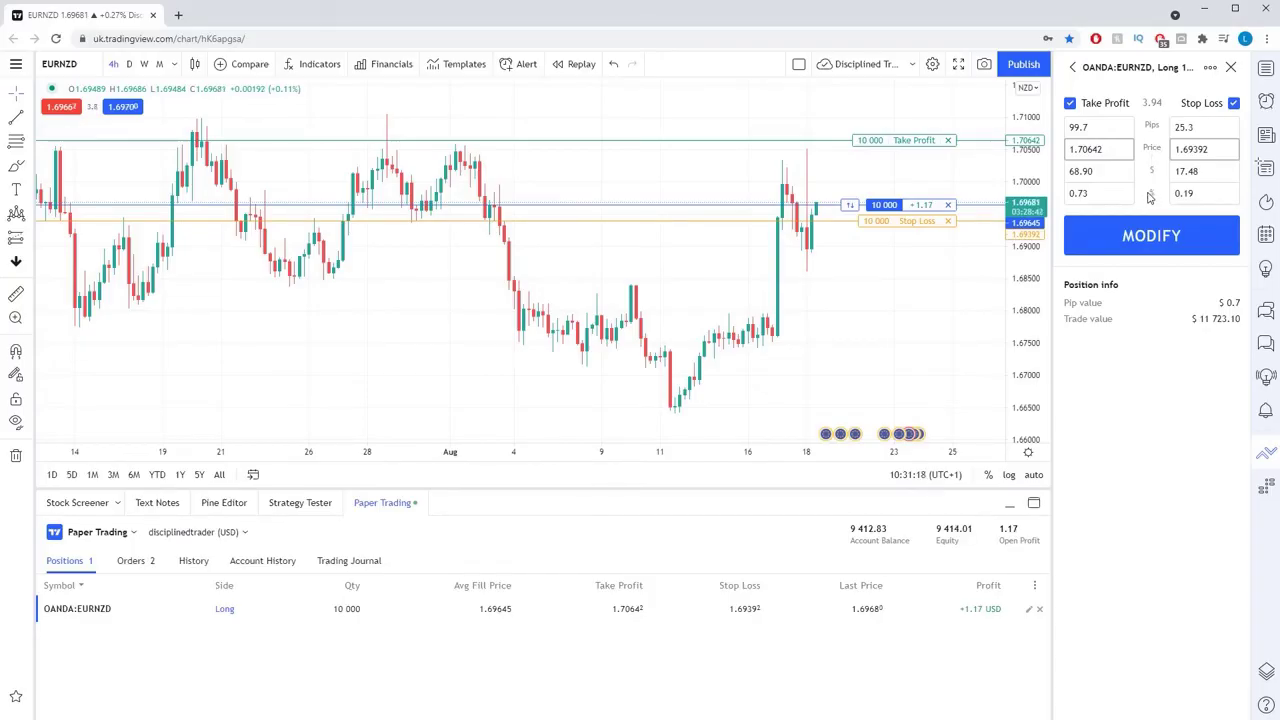
Apply take profit 1.70642 and stop loss 1.69392 to the EURNZD long and close the panel
{"action": "left_click", "coordinate": [1166, 241]}
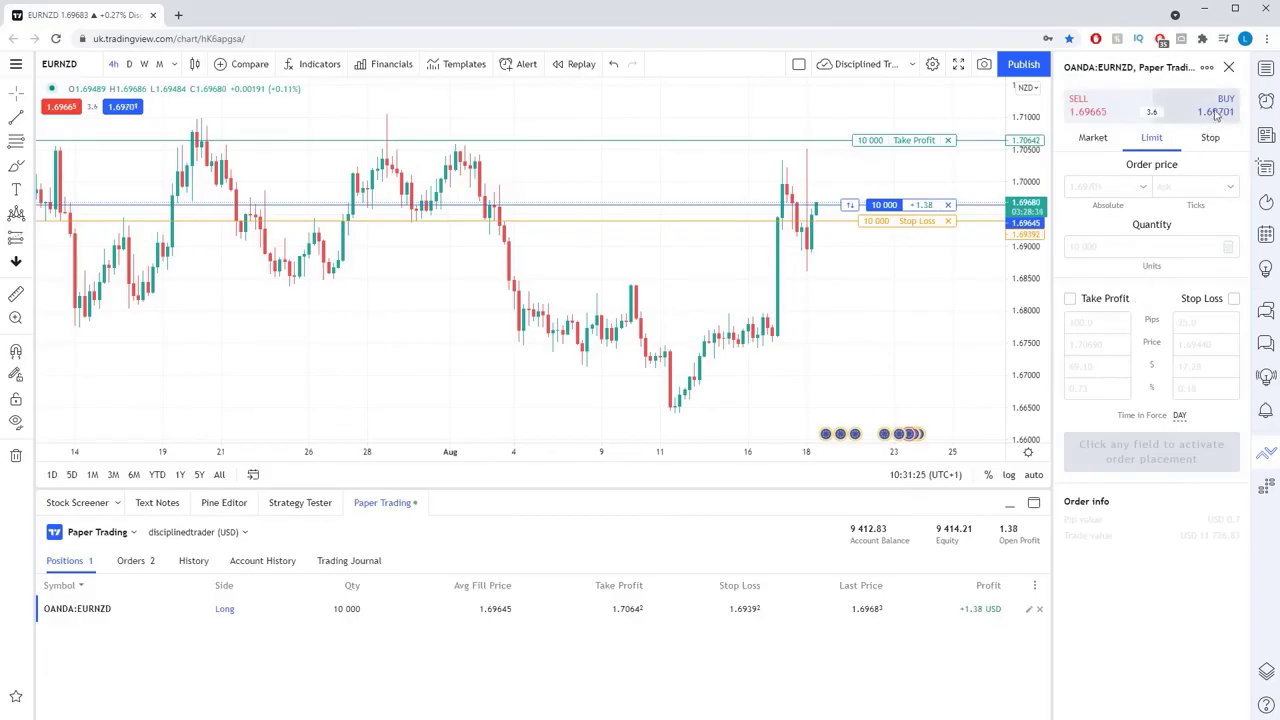
{"action": "left_click", "coordinate": [1228, 67]}
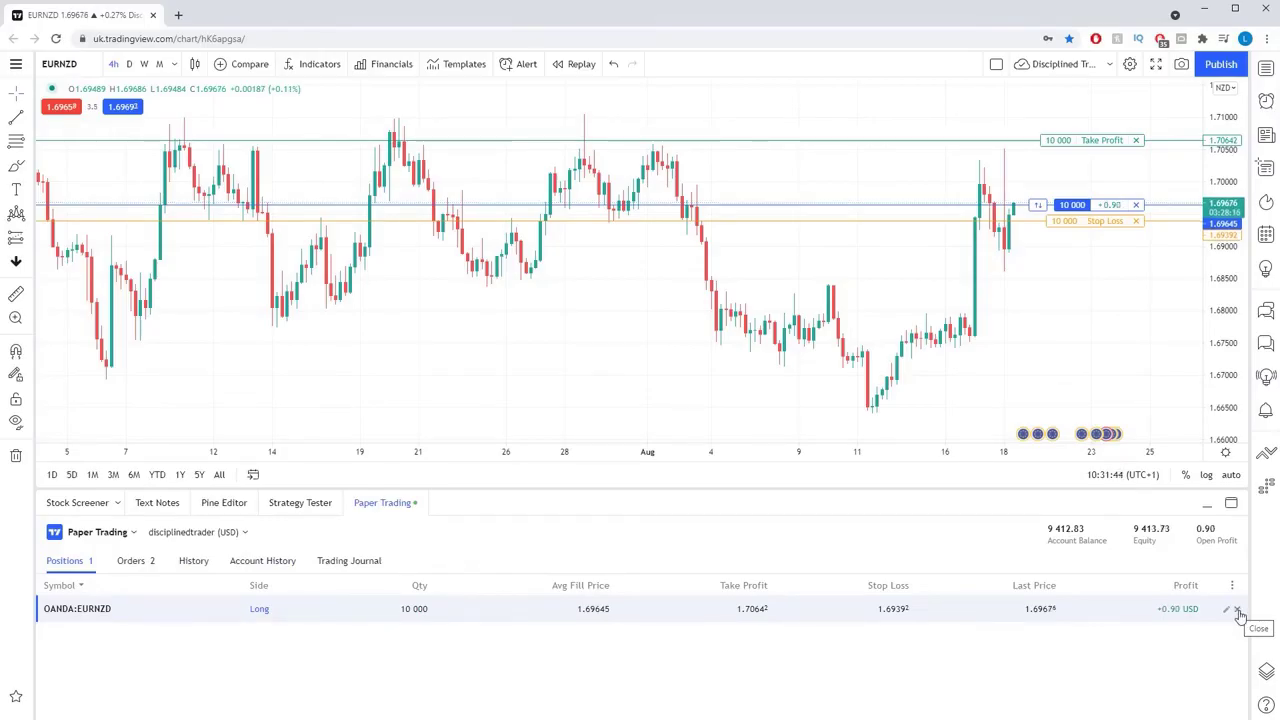
Set up a partial close of 1000 units on the EURNZD long, leaving 9 000
{"action": "left_click", "coordinate": [1137, 205]}
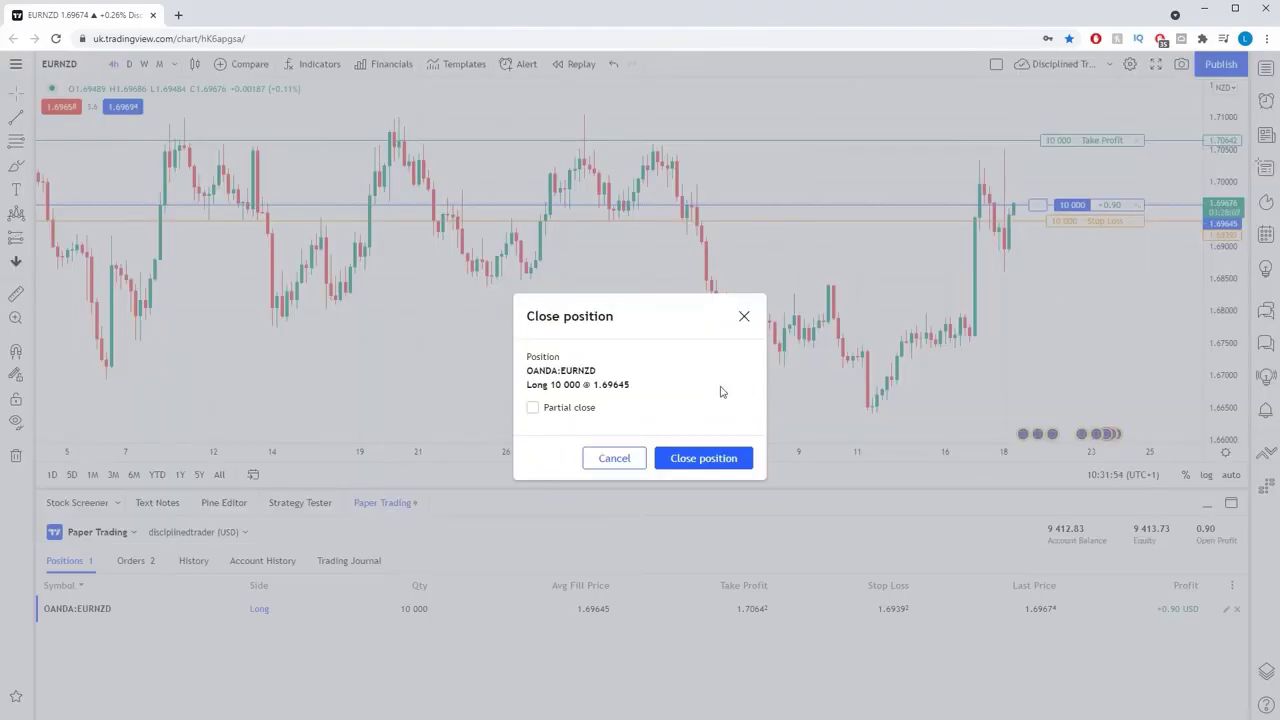
{"action": "left_click", "coordinate": [533, 409]}
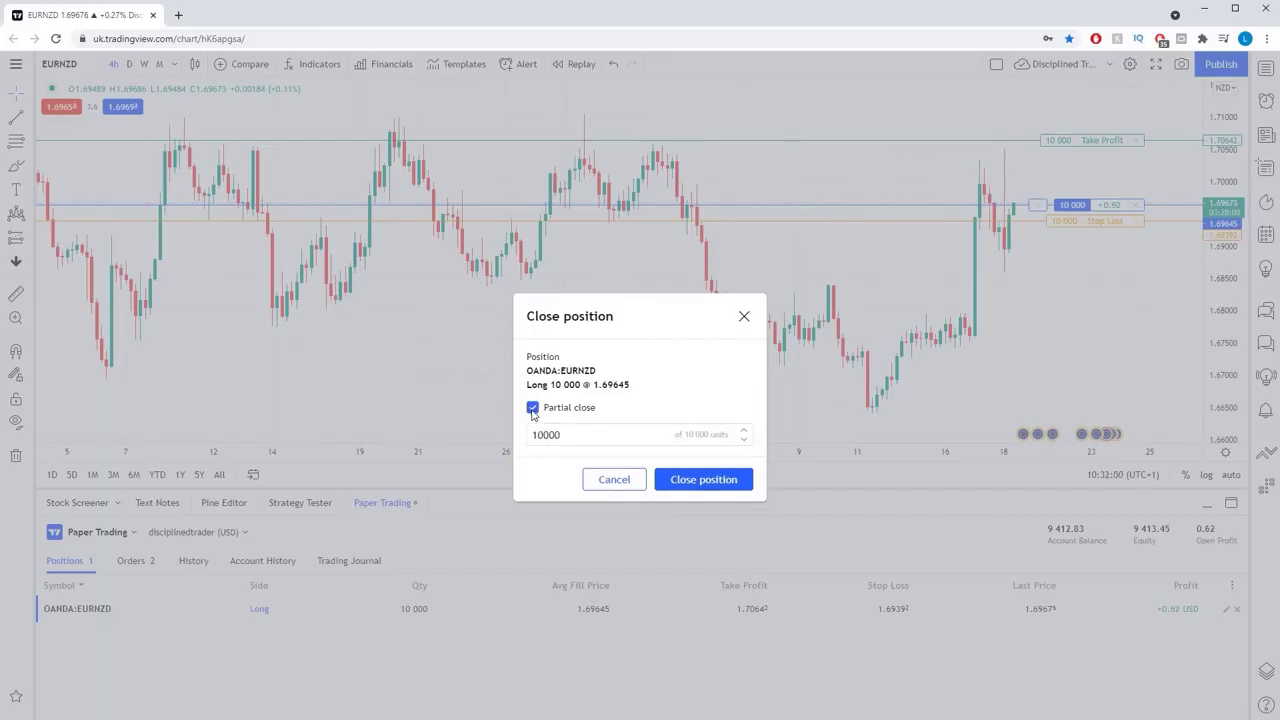
{"action": "left_click", "coordinate": [566, 434]}
{"action": "key", "text": "BackSpace"}
{"action": "key", "text": "BackSpace"}
{"action": "key", "text": "BackSpace"}
{"action": "key", "text": "BackSpace"}
{"action": "type", "text": "000"}
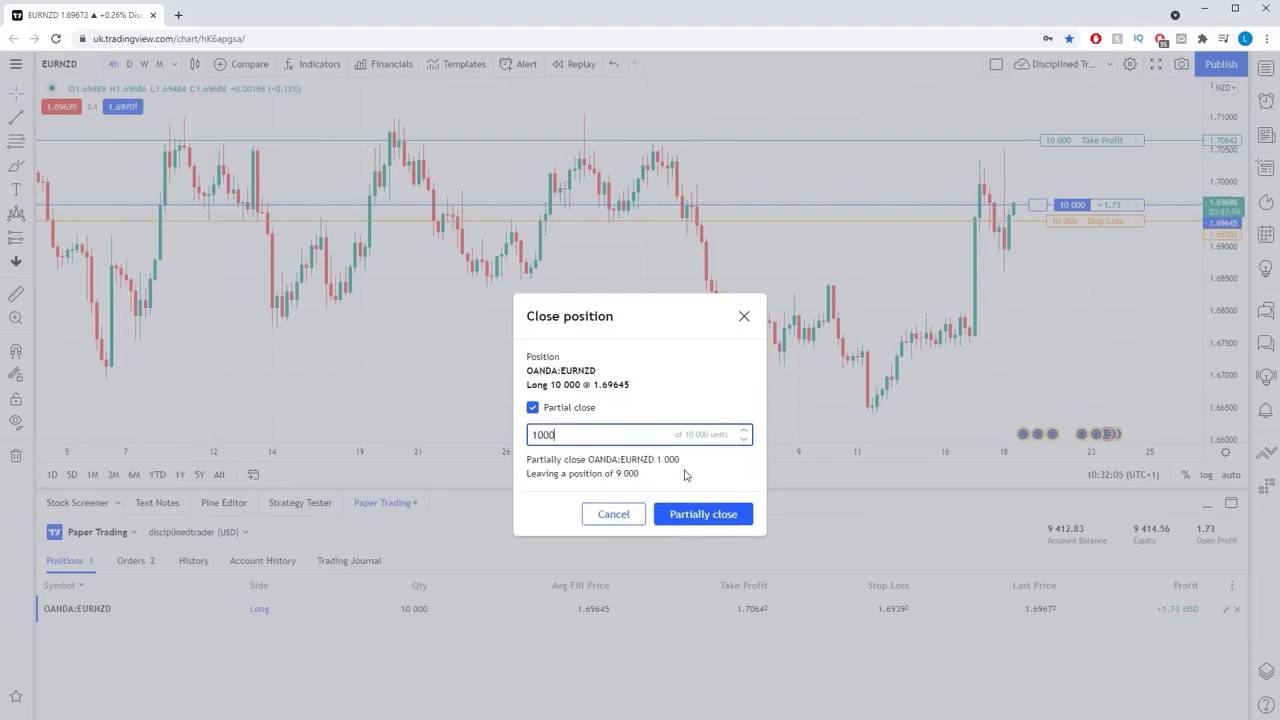